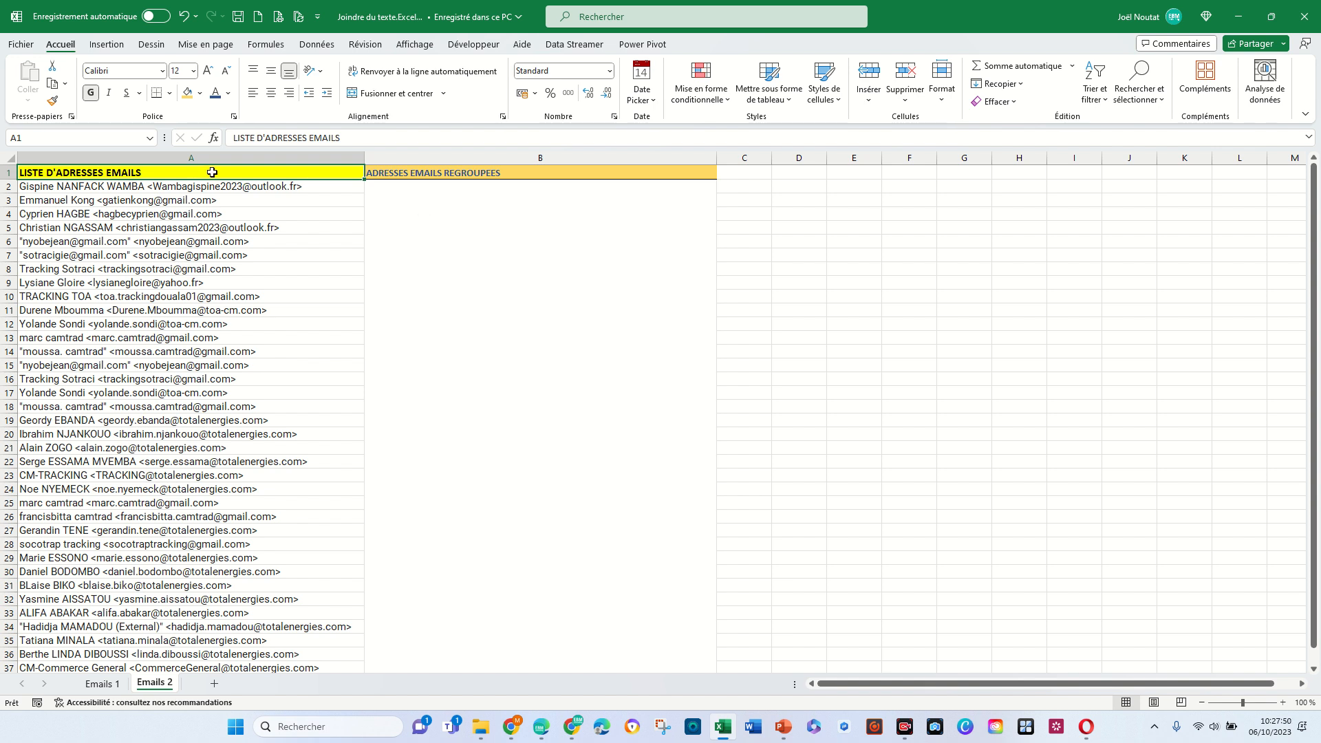
- Examine the email lists on the Emails 1 and Emails 2 sheets, then highlight A2:A18 on Emails 1
click(113, 687)
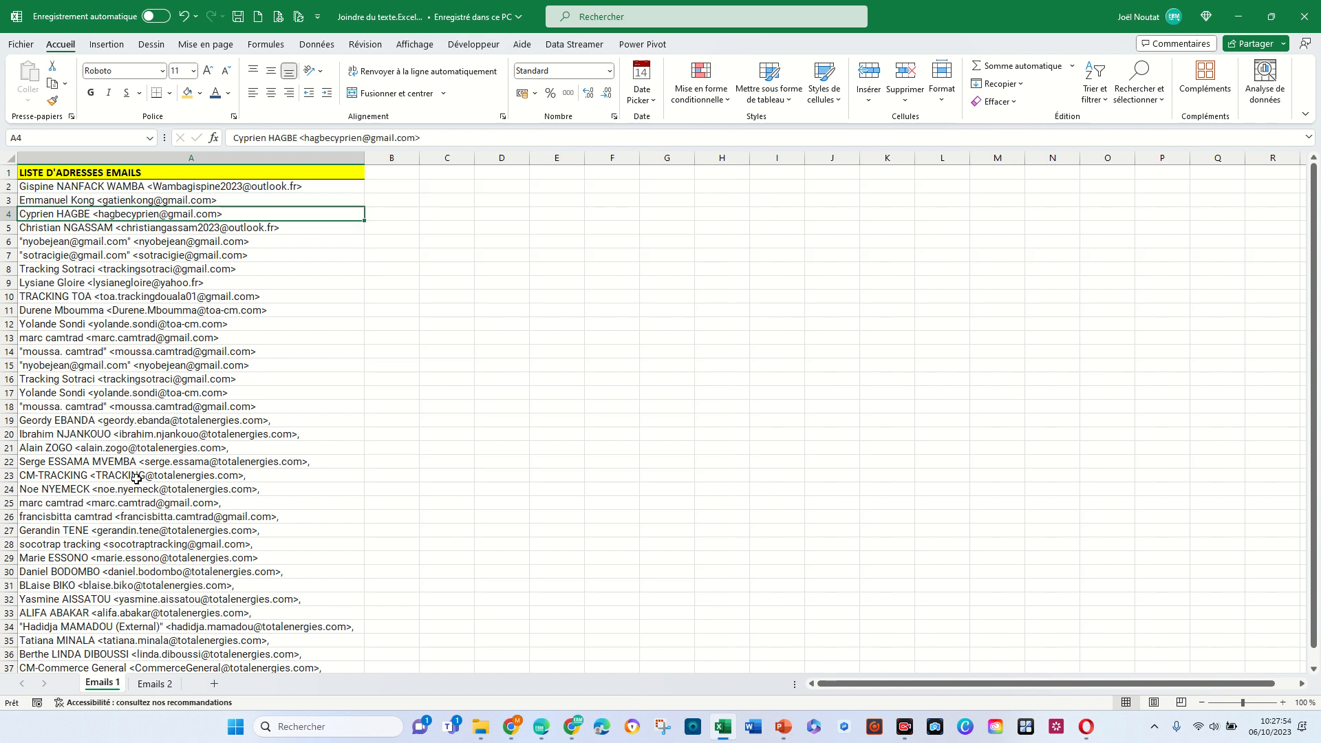
click(155, 684)
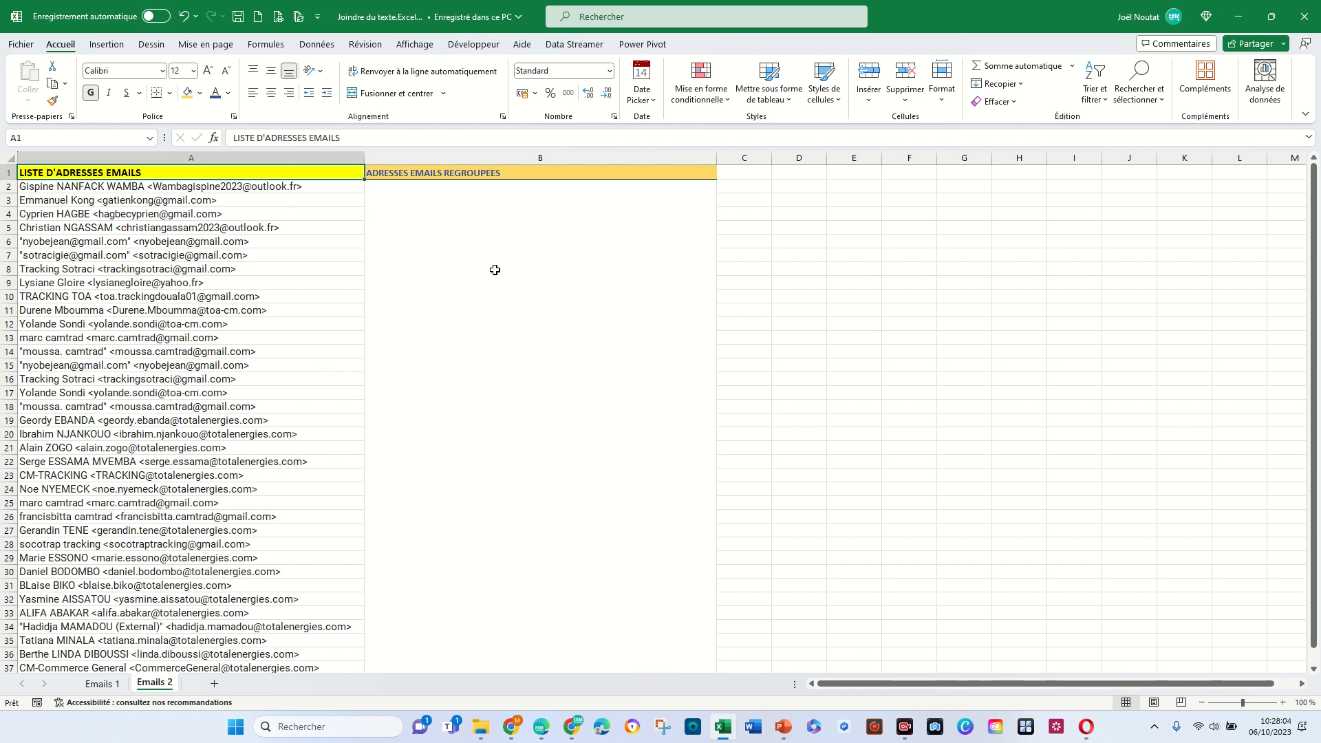
click(103, 684)
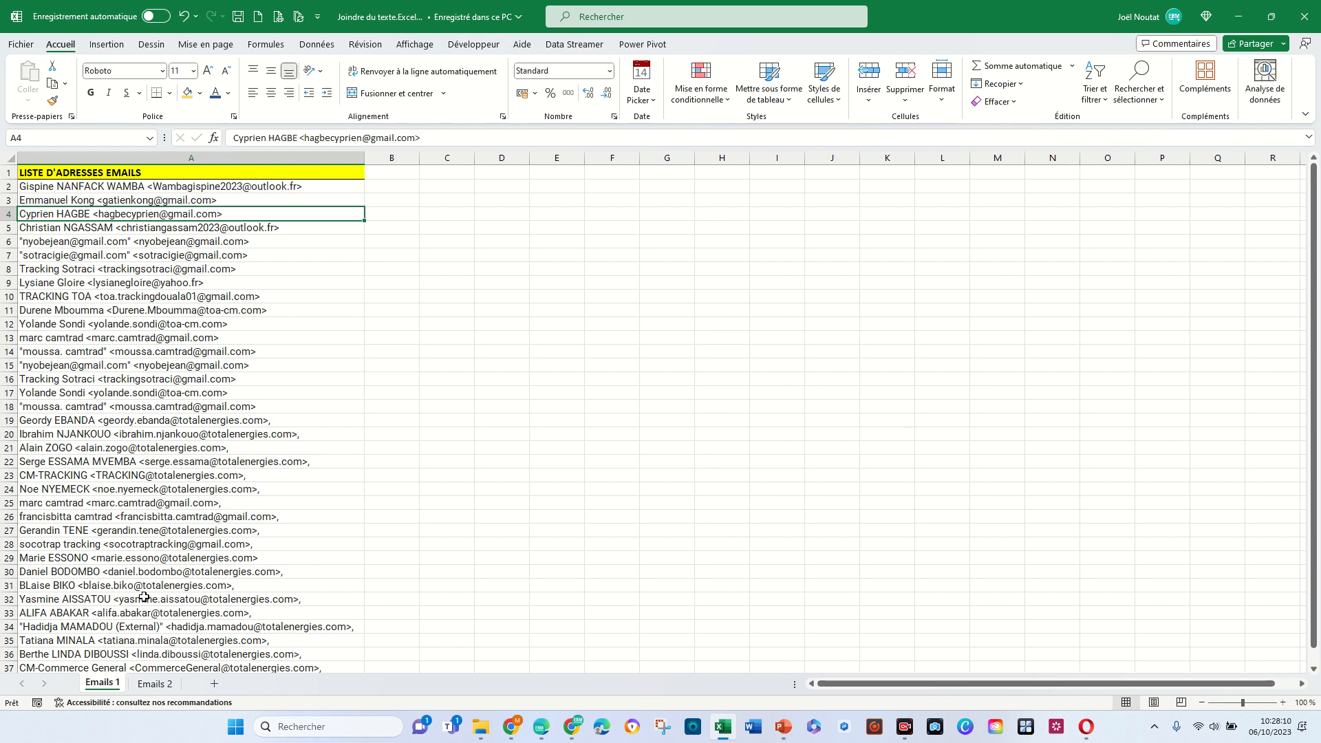
click(70, 172)
scroll(174, 379, down, 3)
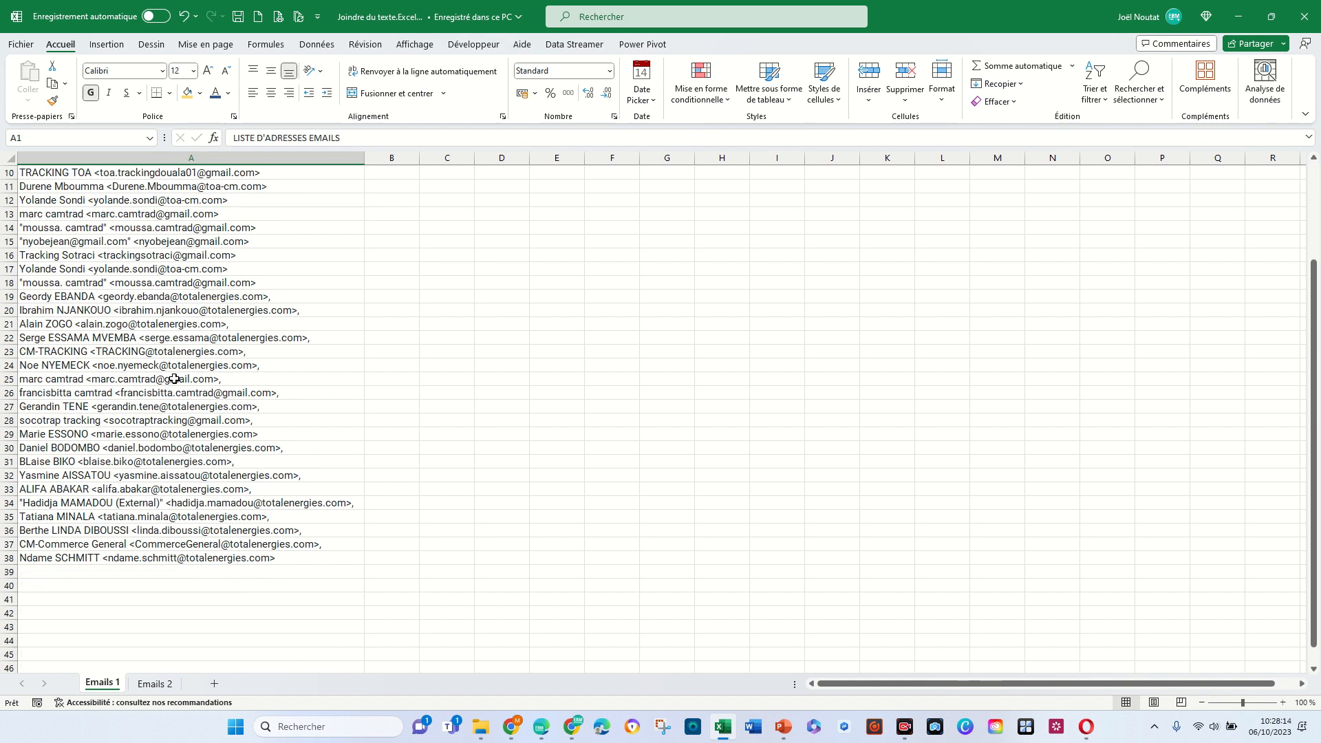
scroll(174, 379, up, 3)
scroll(174, 379, down, 2)
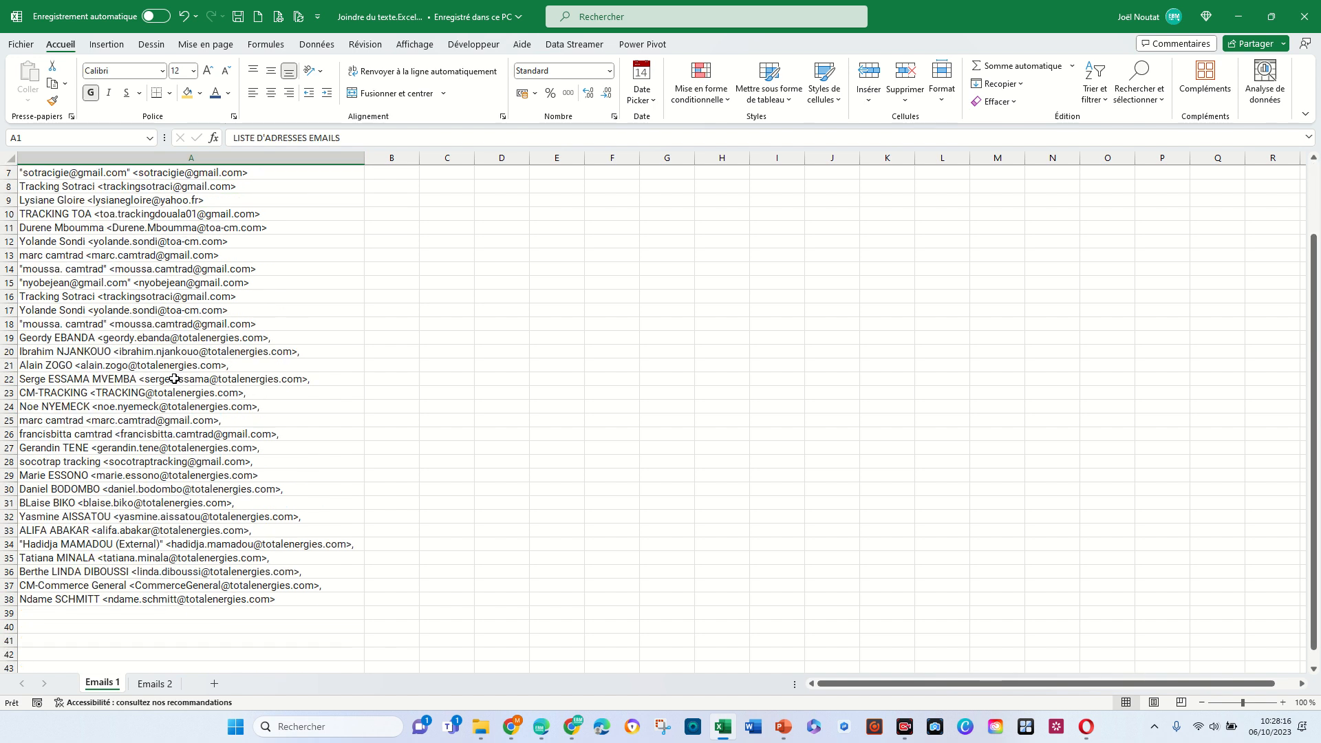
scroll(174, 379, up, 2)
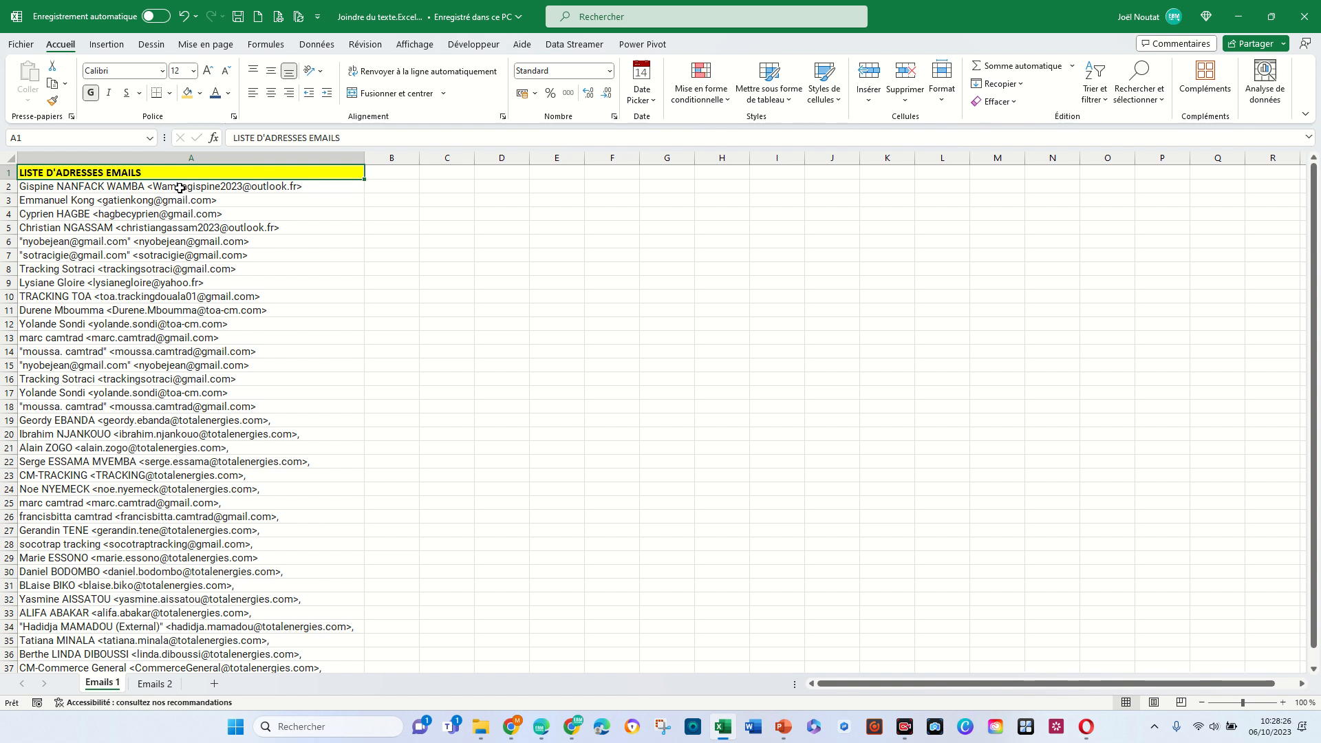
drag(179, 187, 153, 411)
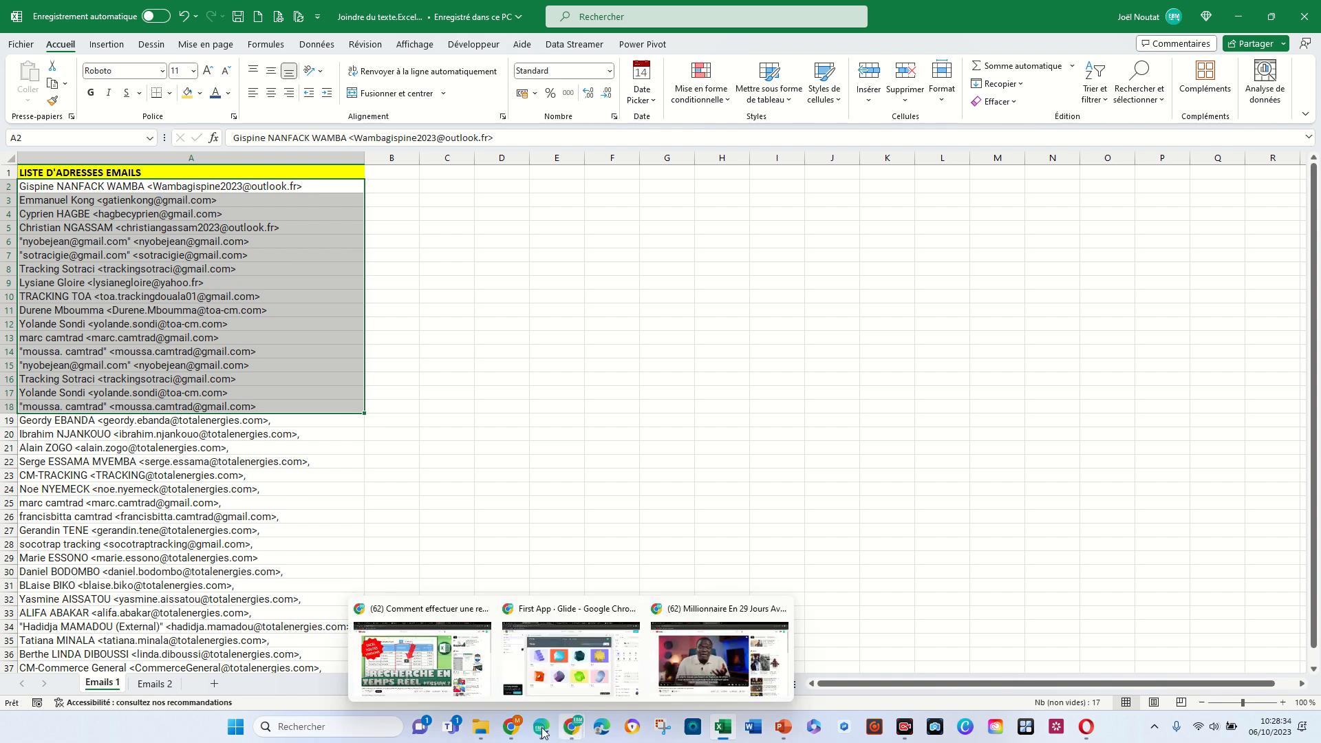
- Copy the address in A2 of Emails 1 and paste it as a recipient of the new Gmail message in Chrome
mouse_move(510, 727)
click(880, 657)
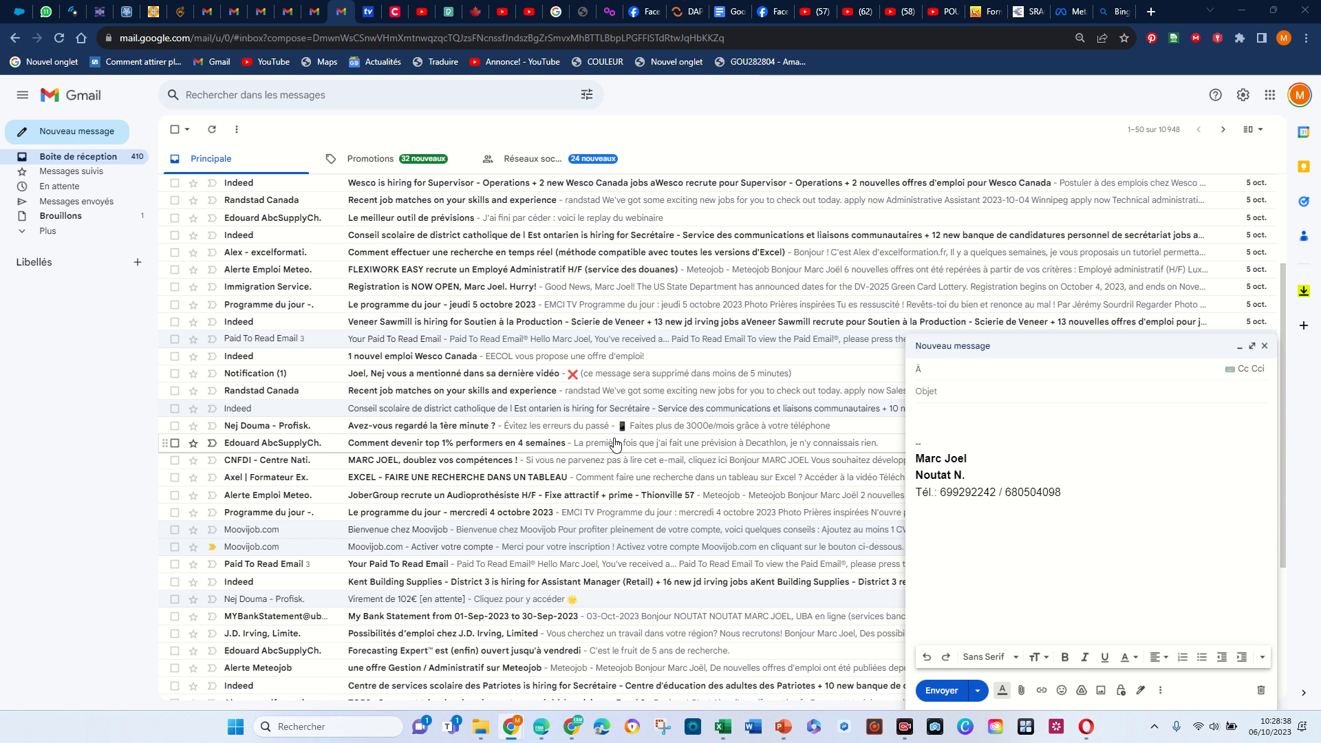
key(alt+Tab)
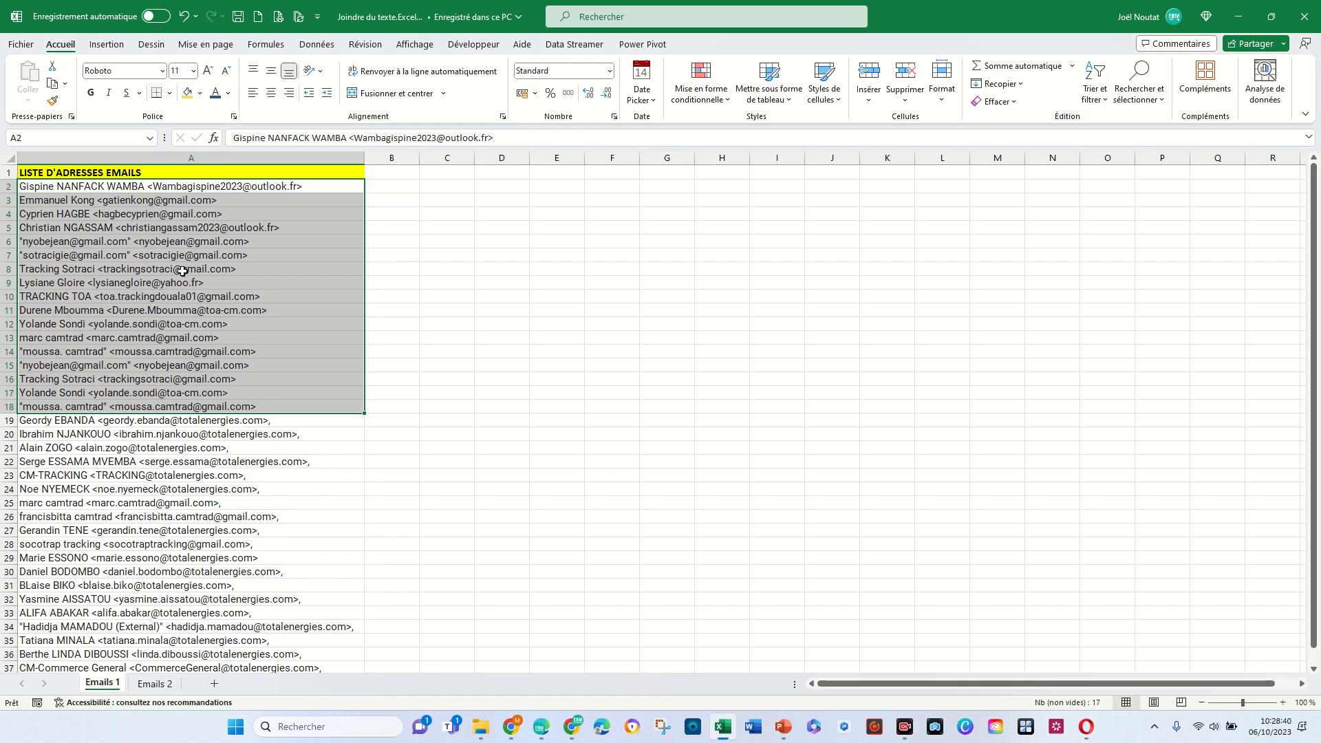
click(163, 191)
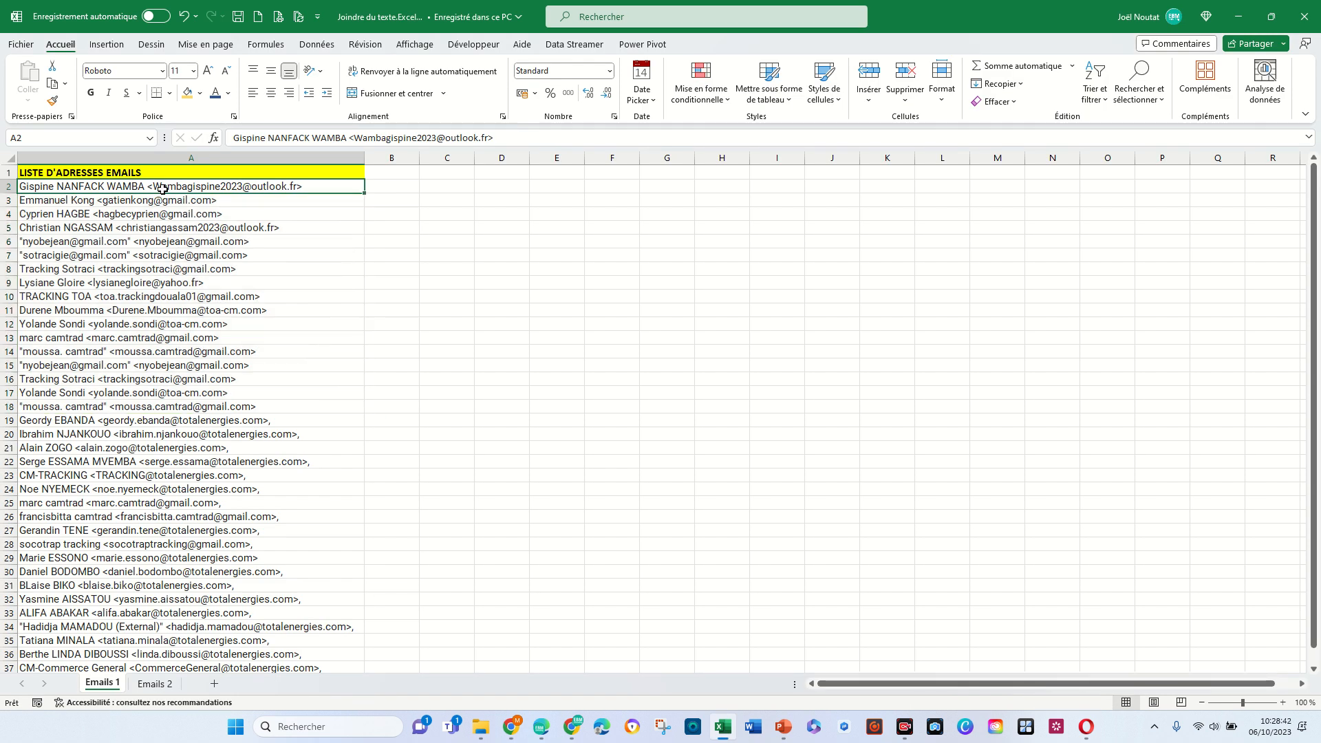
key(ctrl+c)
key(alt+Tab)
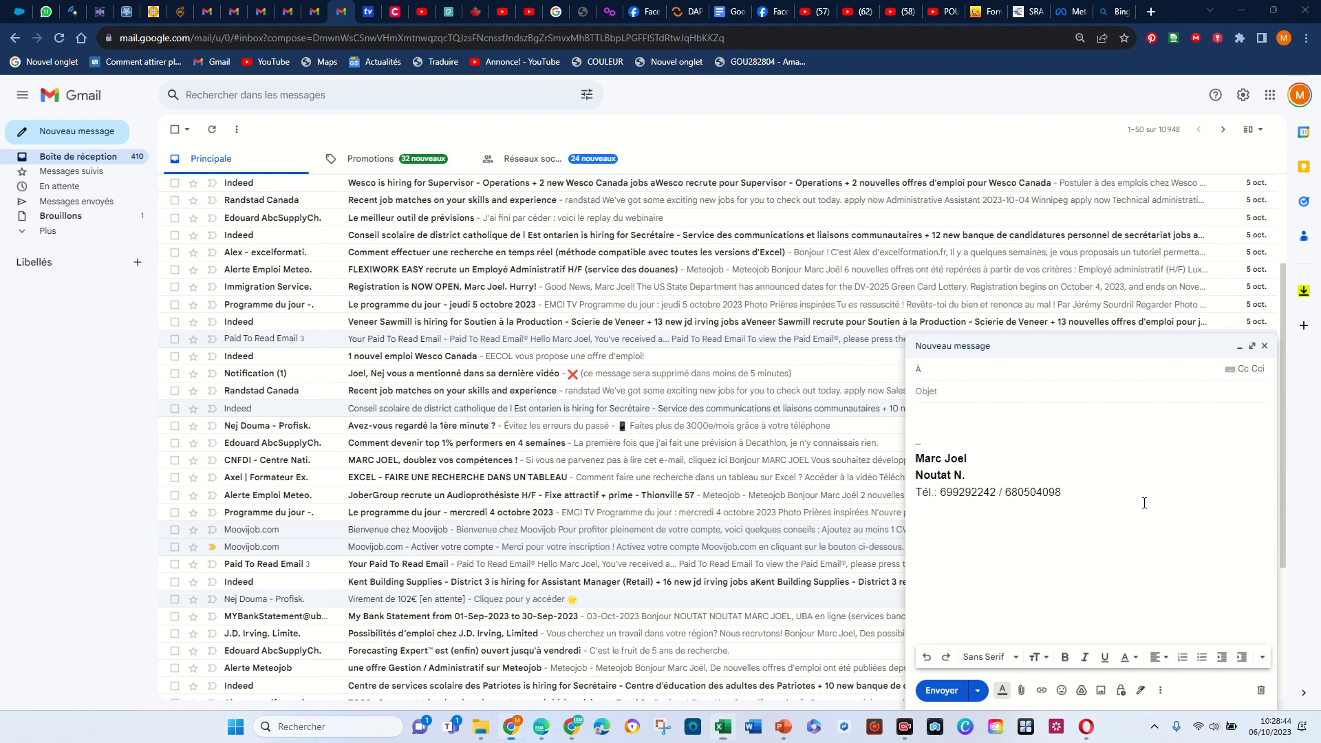
key(ctrl+v)
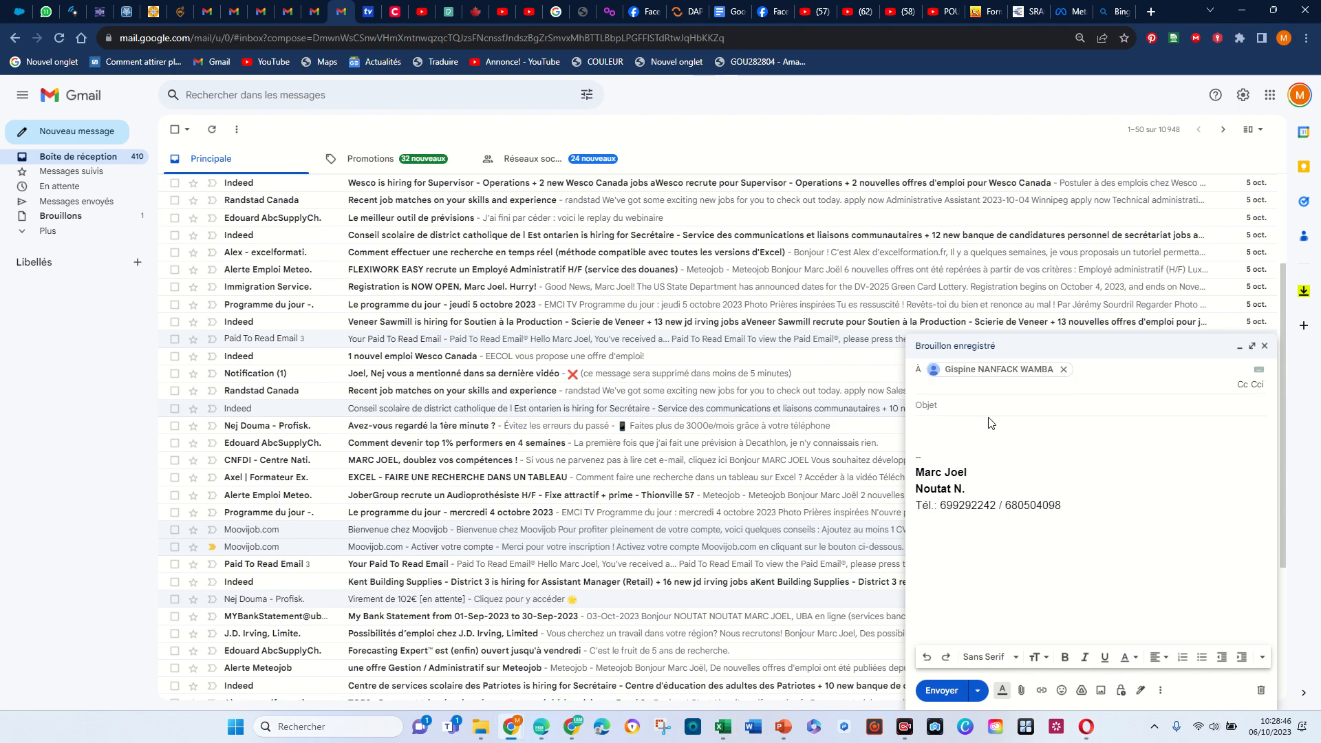
- Copy the address in A3 of the Excel list and paste it as a second recipient in the Gmail message
key(alt+Tab)
click(283, 205)
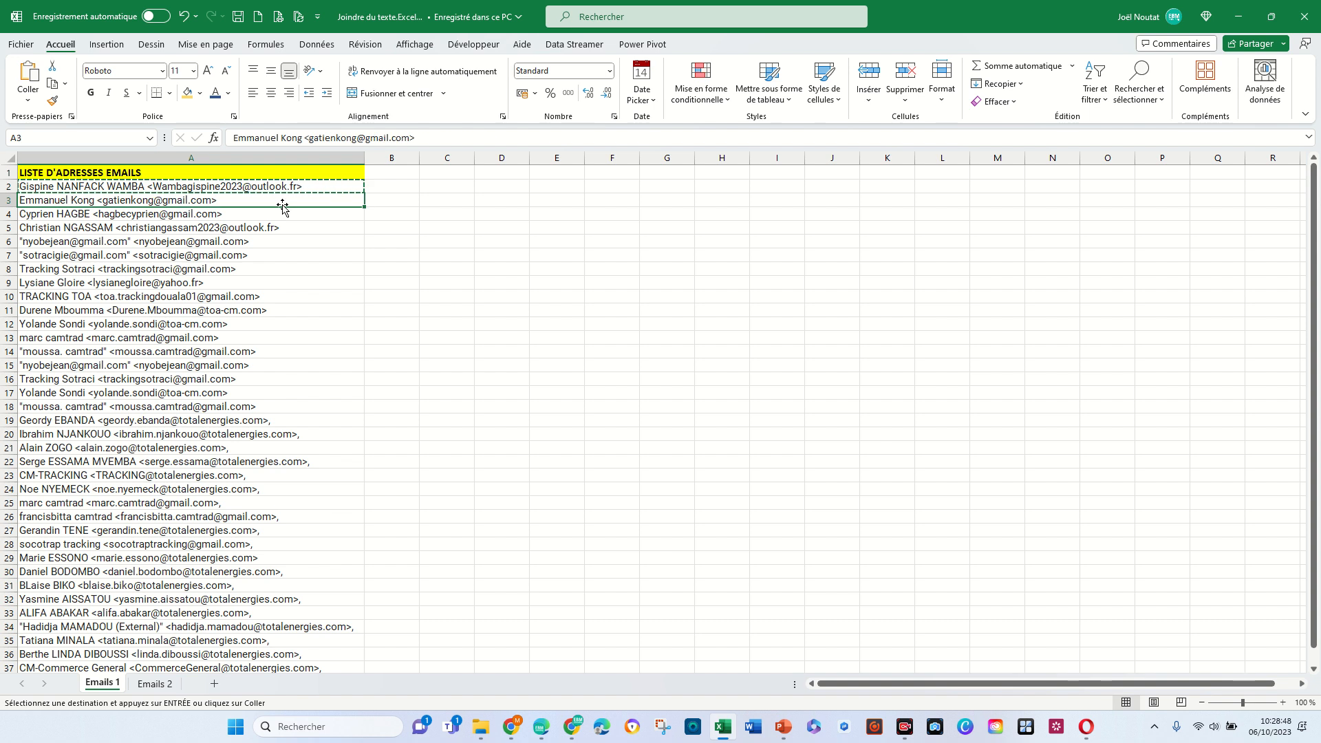
key(ctrl+c)
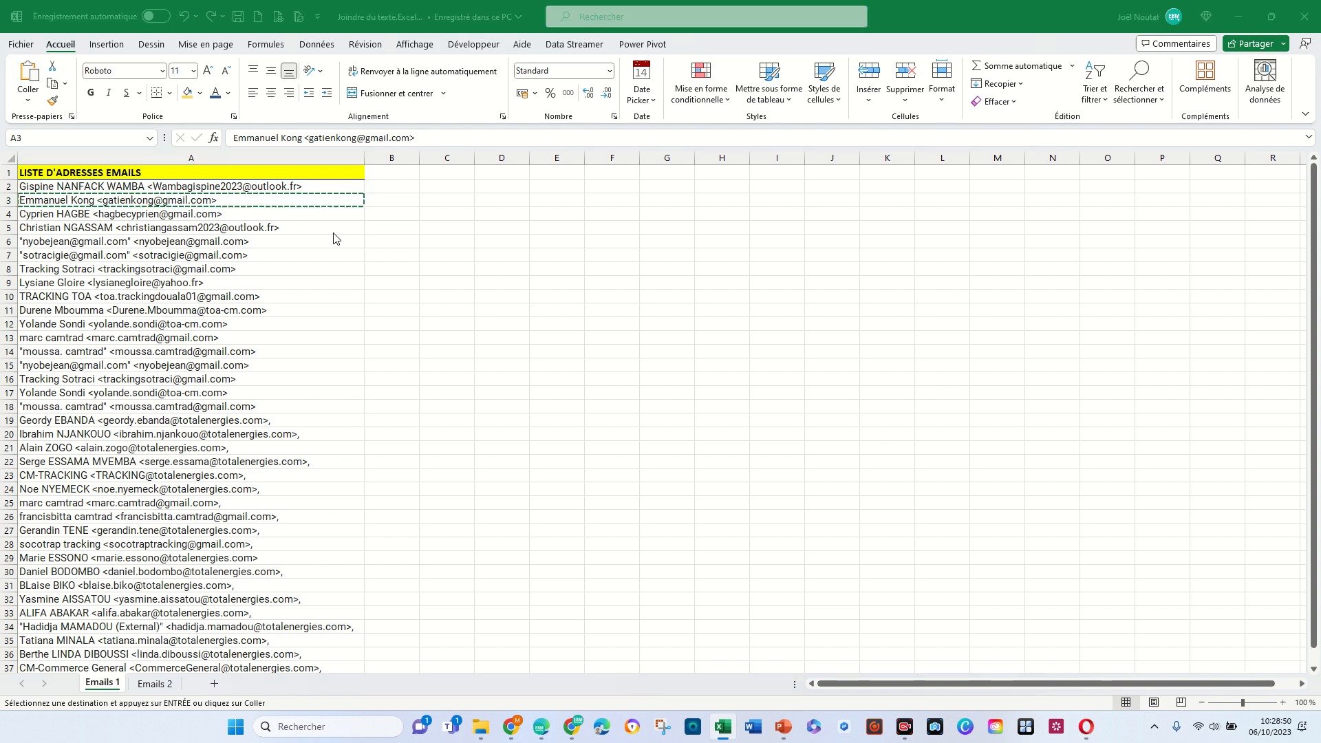
key(alt+Tab)
key(ctrl+v)
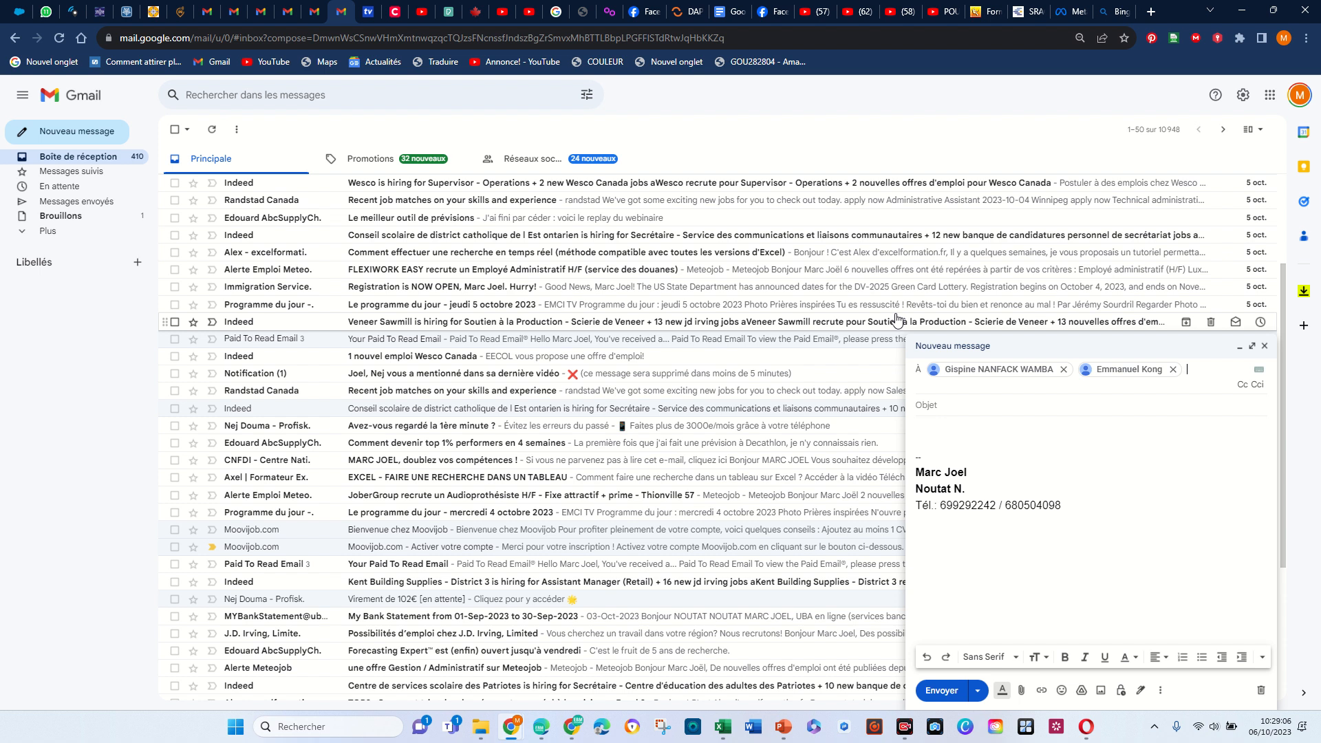
- Remove the pasted recipients from the Gmail message, starting with the last one
key(BackSpace)
key(BackSpace)
key(BackSpace)
key(BackSpace)
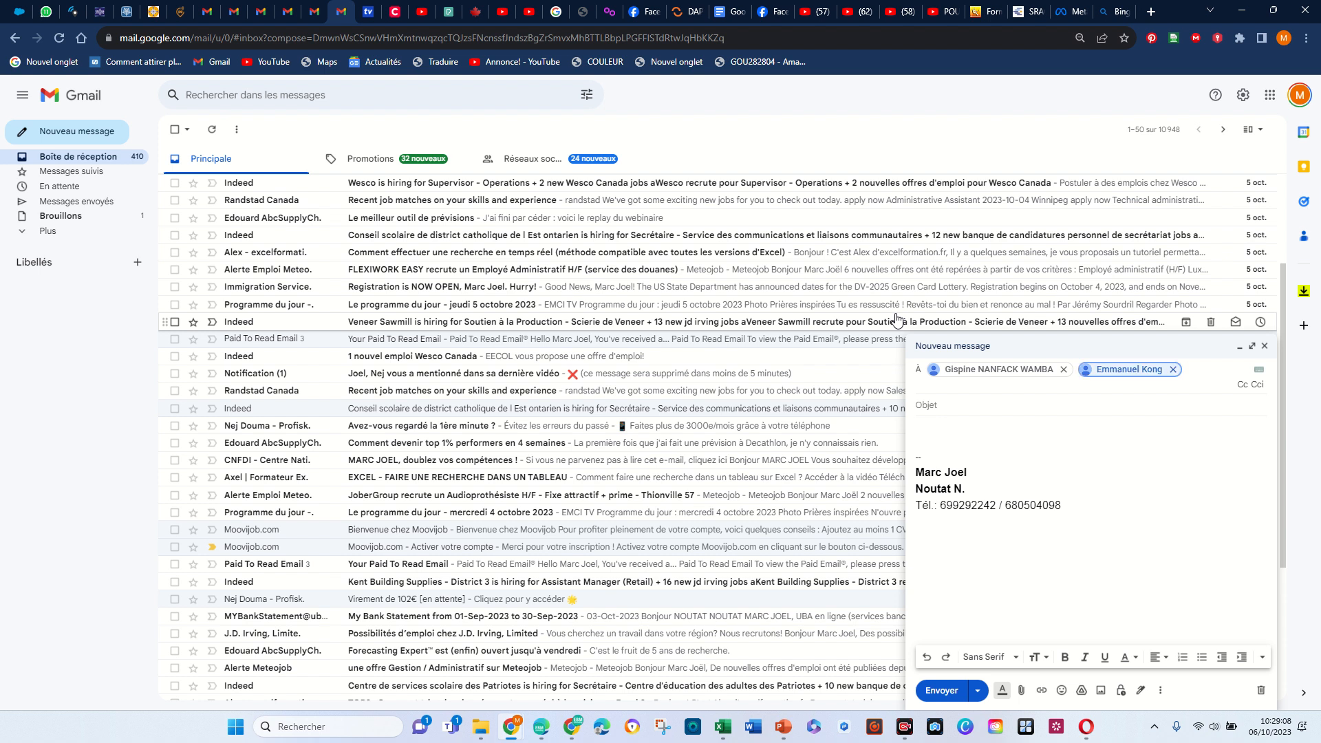
- Switch back to Excel and examine the address list A2:A38 and the merged cell under ADRESSES EMAILS REGROUPEES on Emails 2
key(alt+Tab)
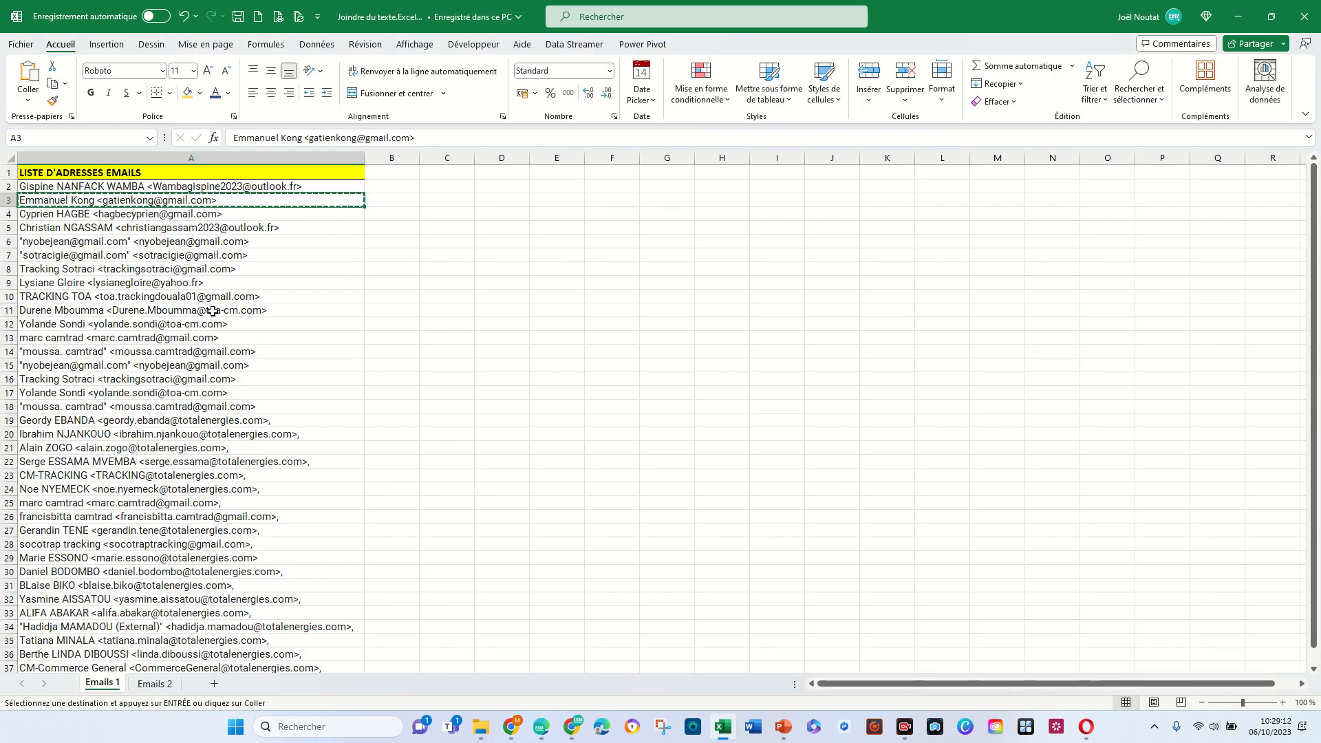
key(Escape)
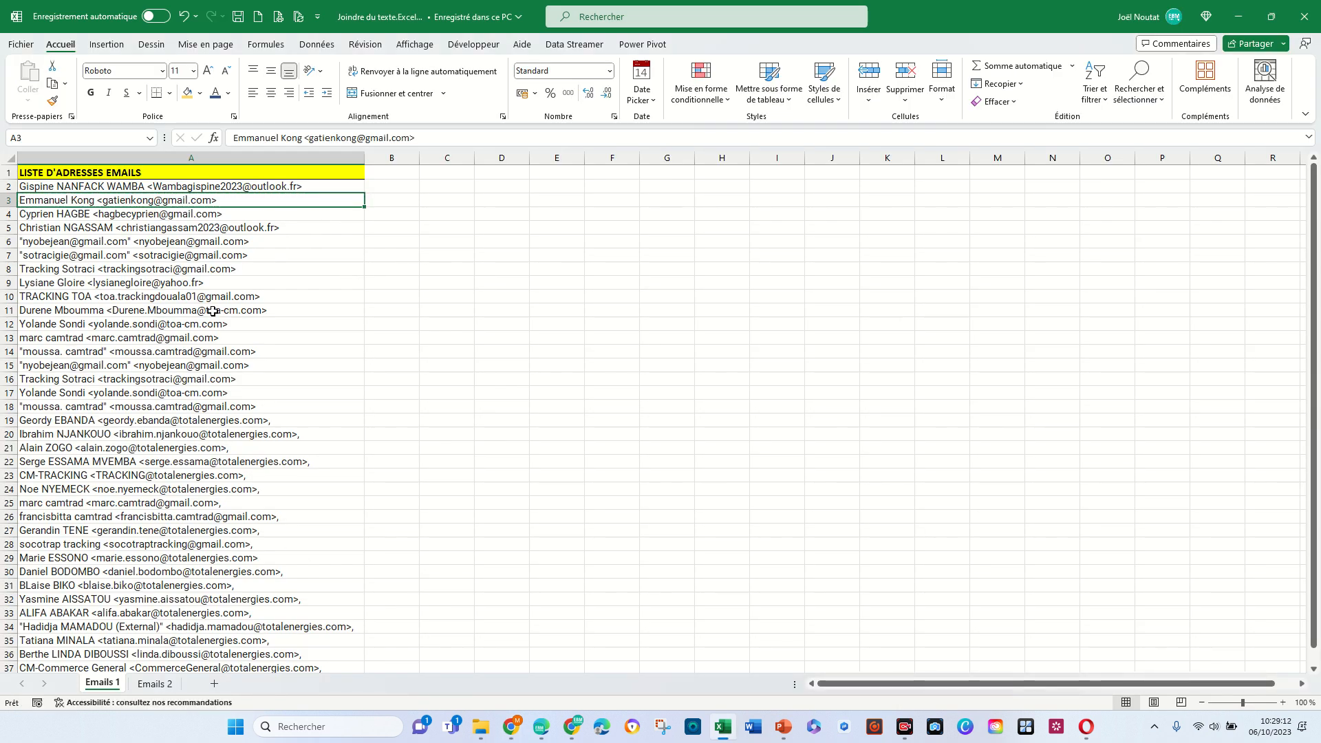
click(157, 684)
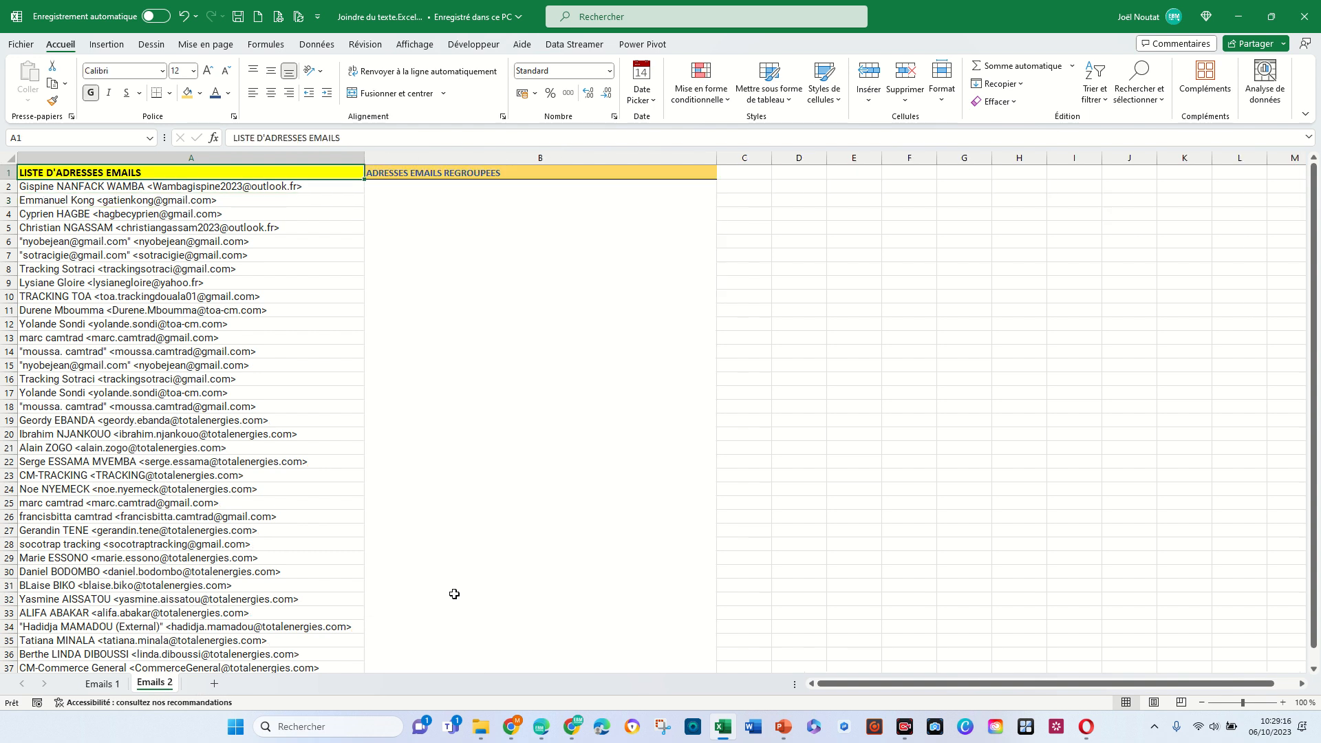
click(484, 233)
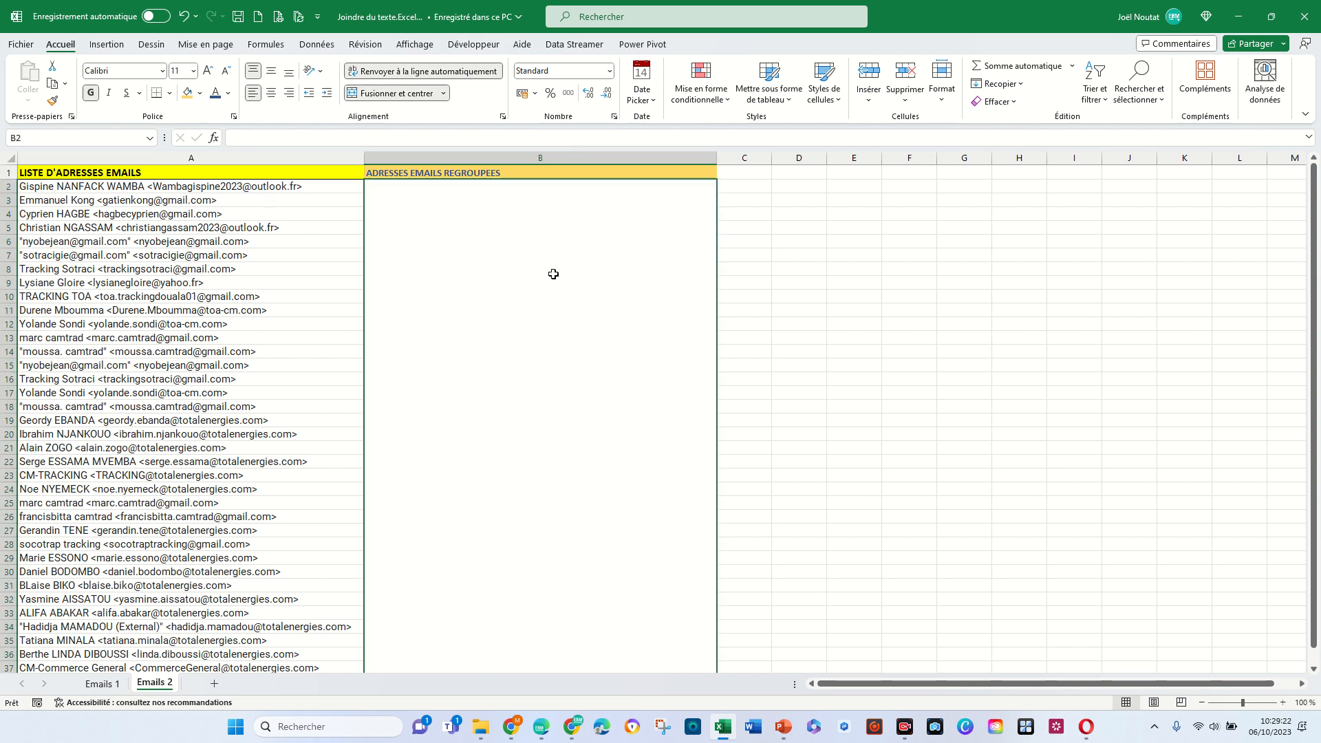
drag(158, 189, 227, 611)
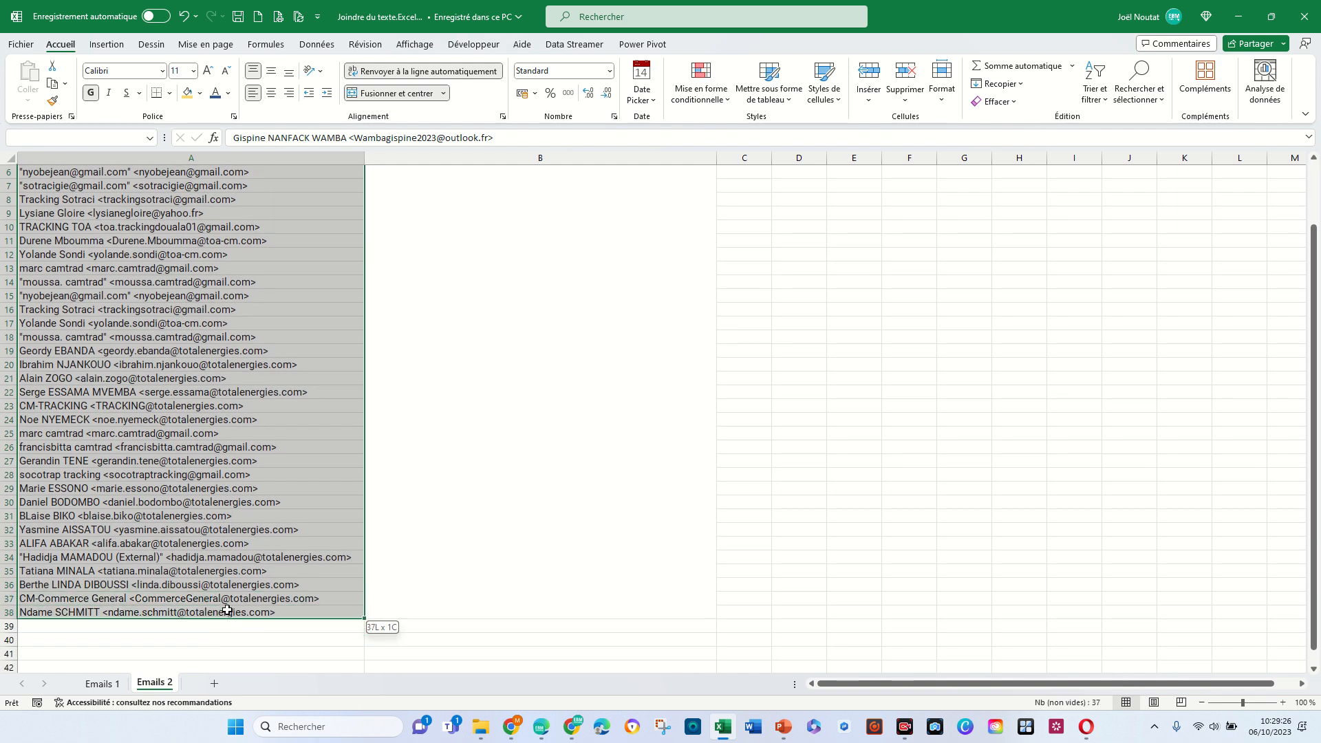
click(555, 453)
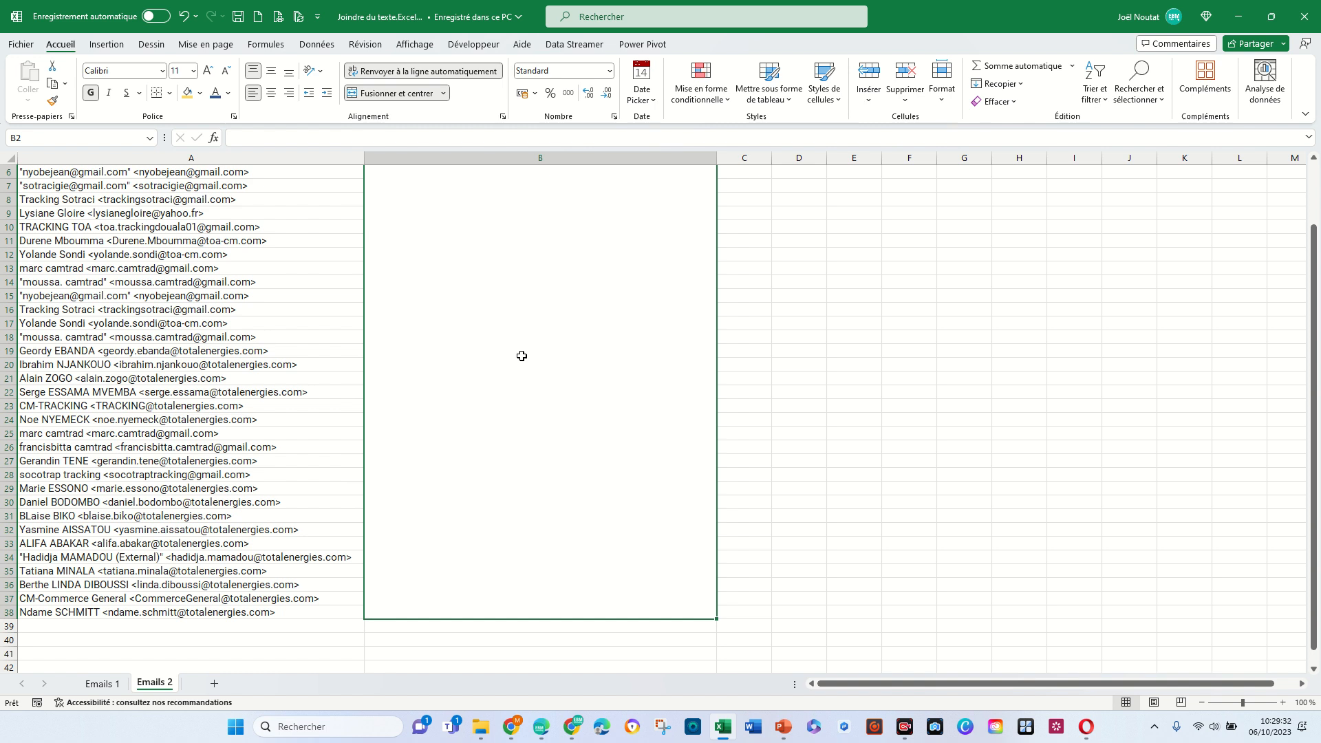
scroll(521, 356, up, 2)
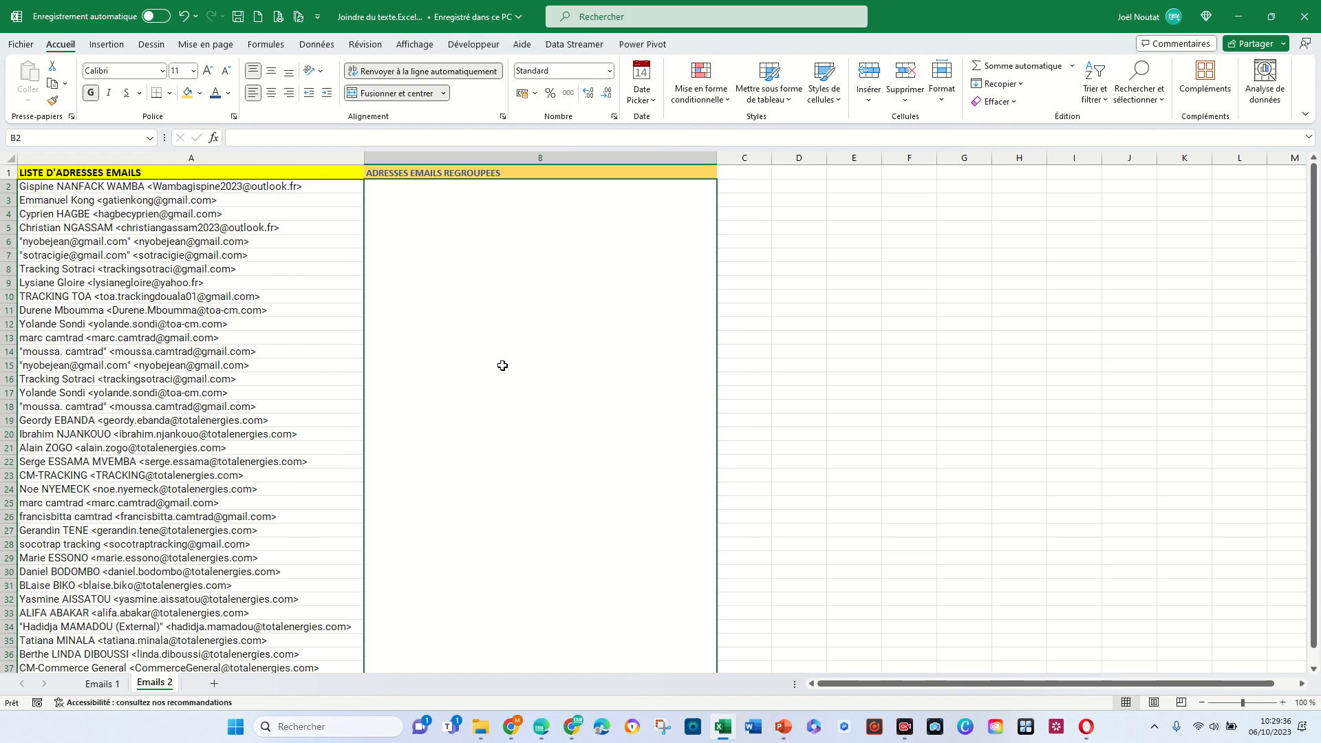
- Start a JOINDRE.TEXTE formula in the merged cell B2 with a comma in quotes as the delimiter
click(822, 394)
click(472, 415)
text(=joind)
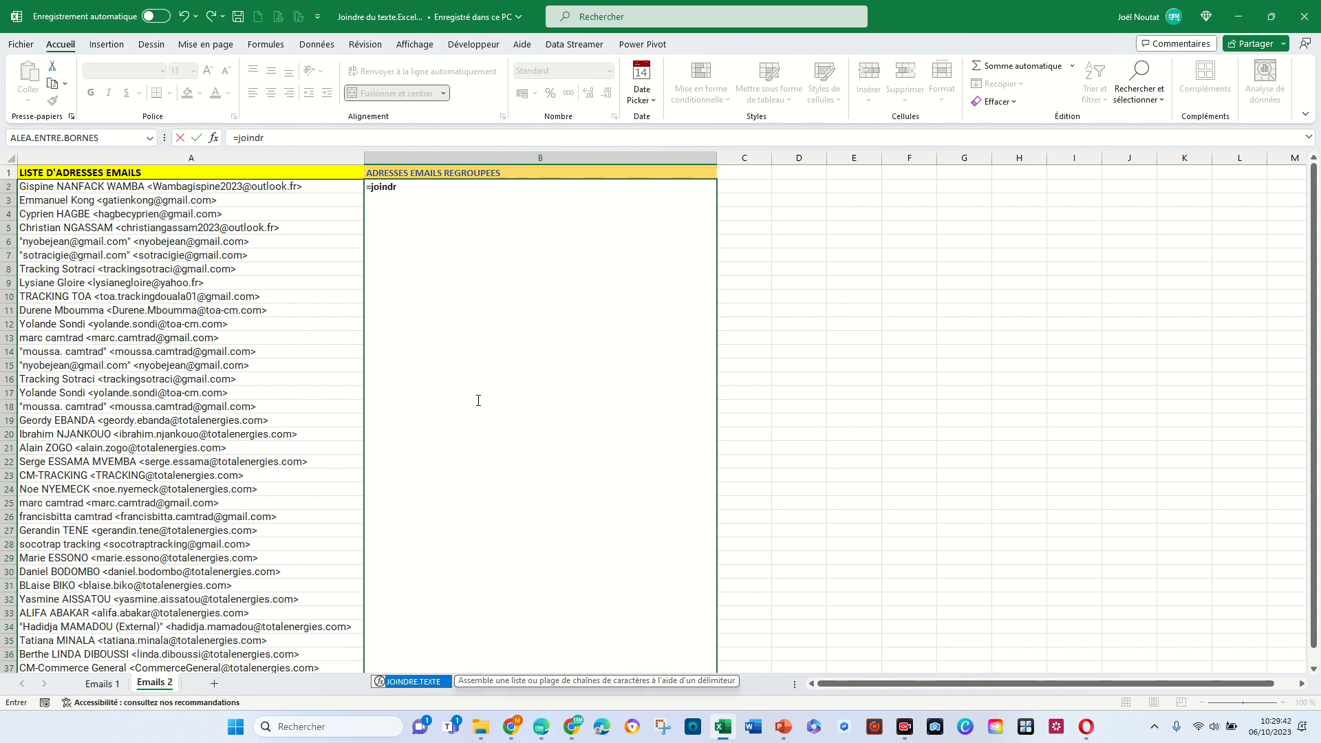
text(r)
key(Tab)
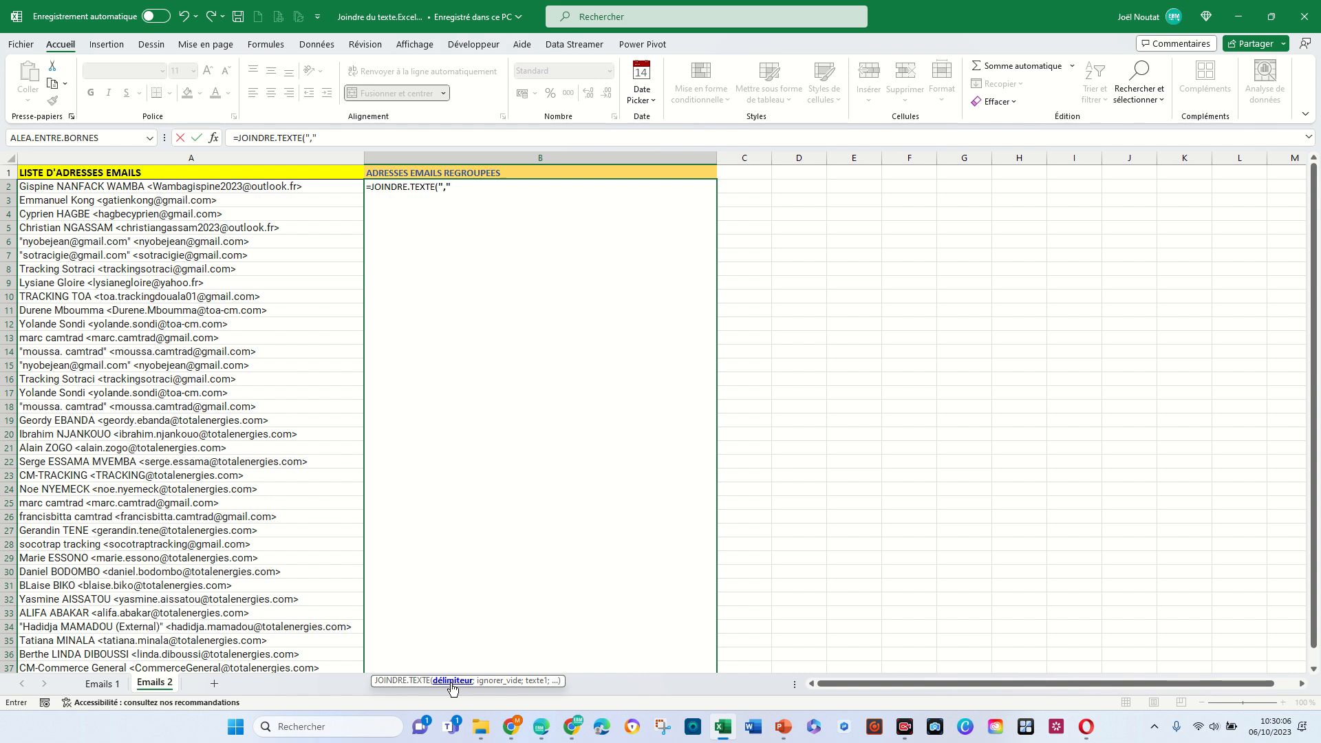
text(;)
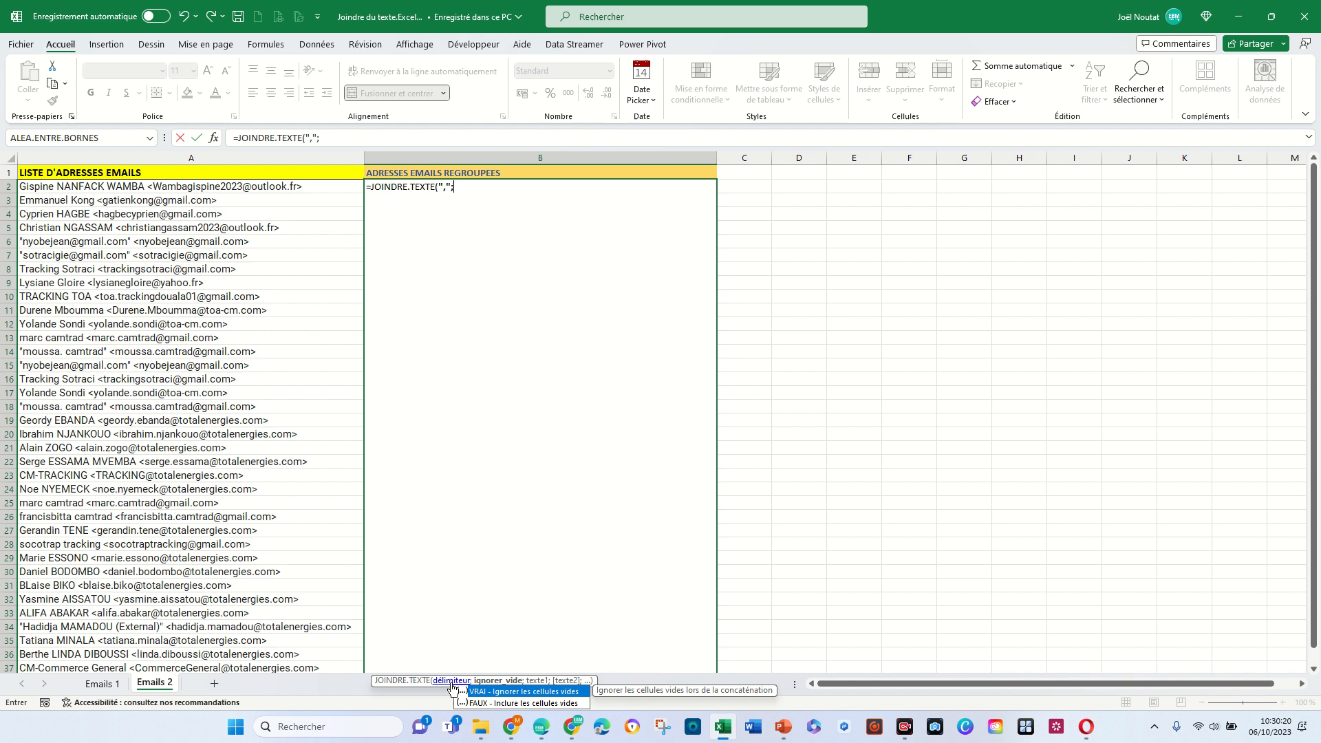
- Set the formula's ignorer_vide argument to VRAI so that empty cells are ignored
text(VRAI)
key(Tab)
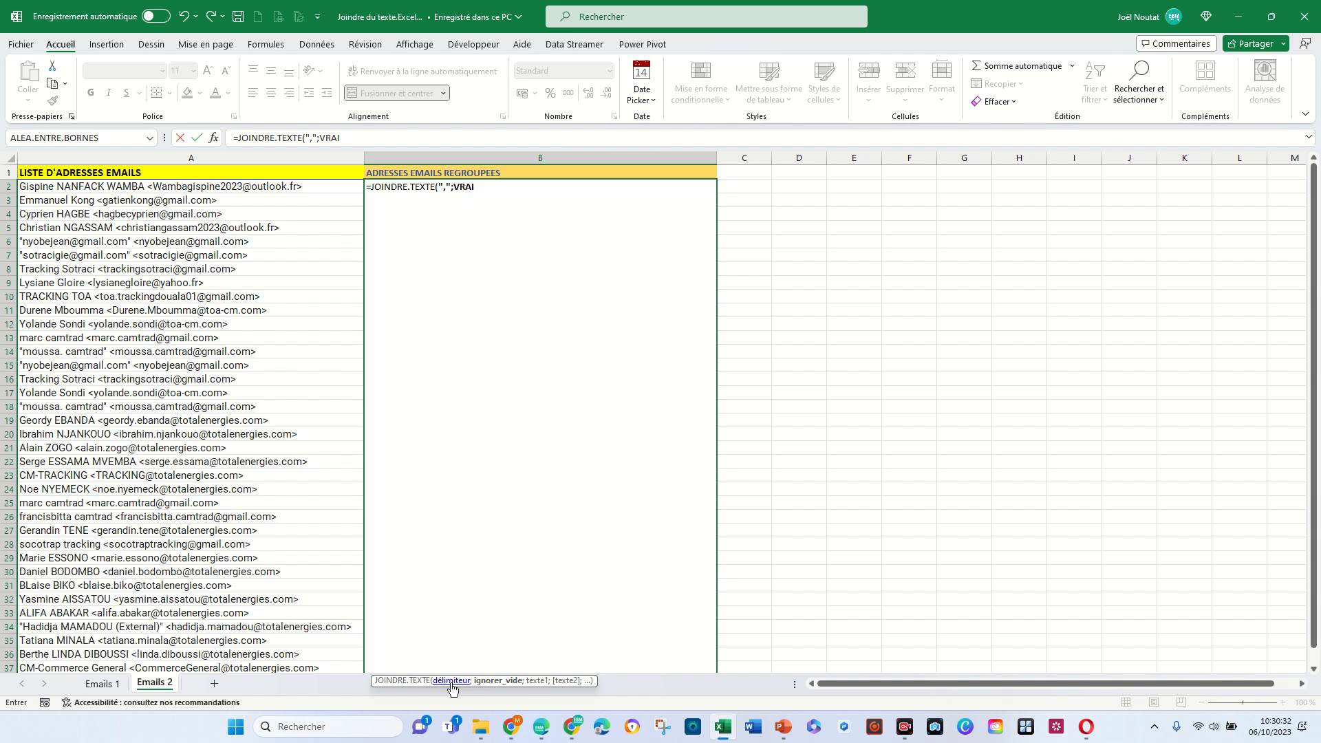
text(;)
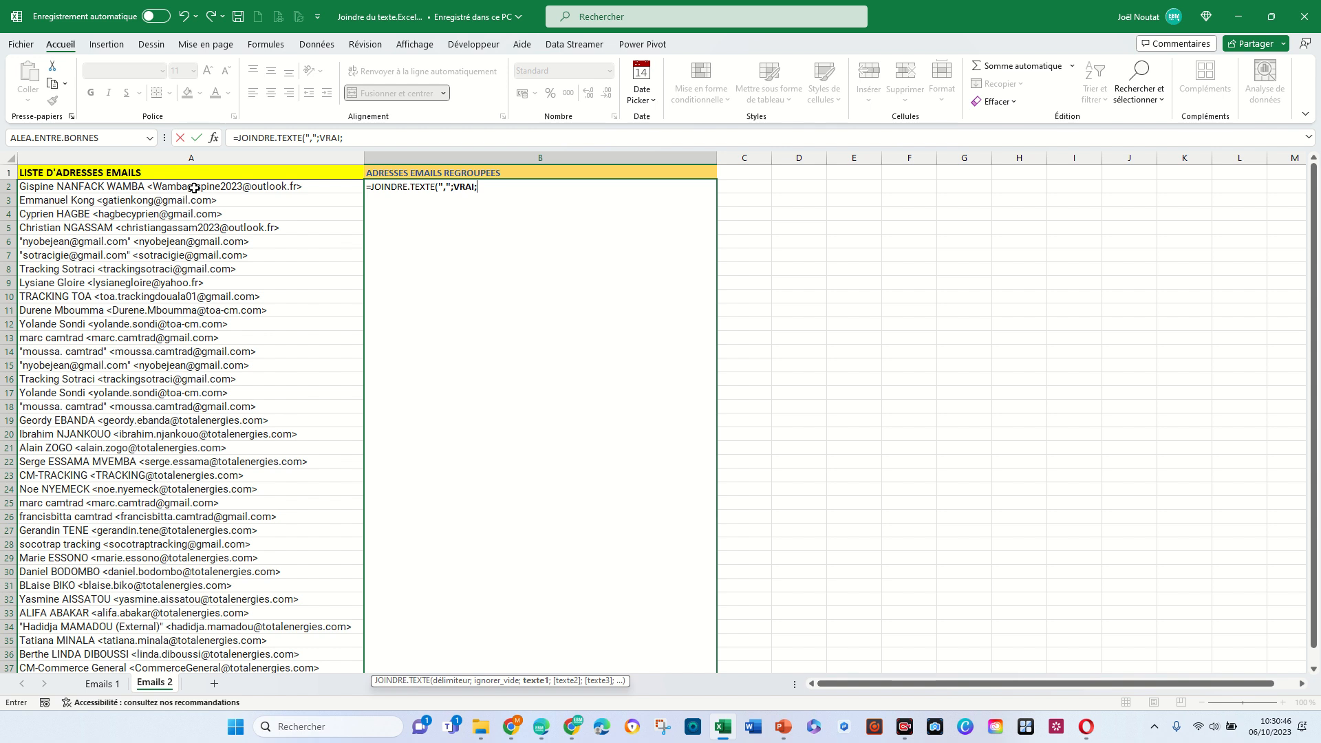
- Complete the formula with the range A2:A38, enter it, and select the merged result cell
drag(194, 187, 207, 628)
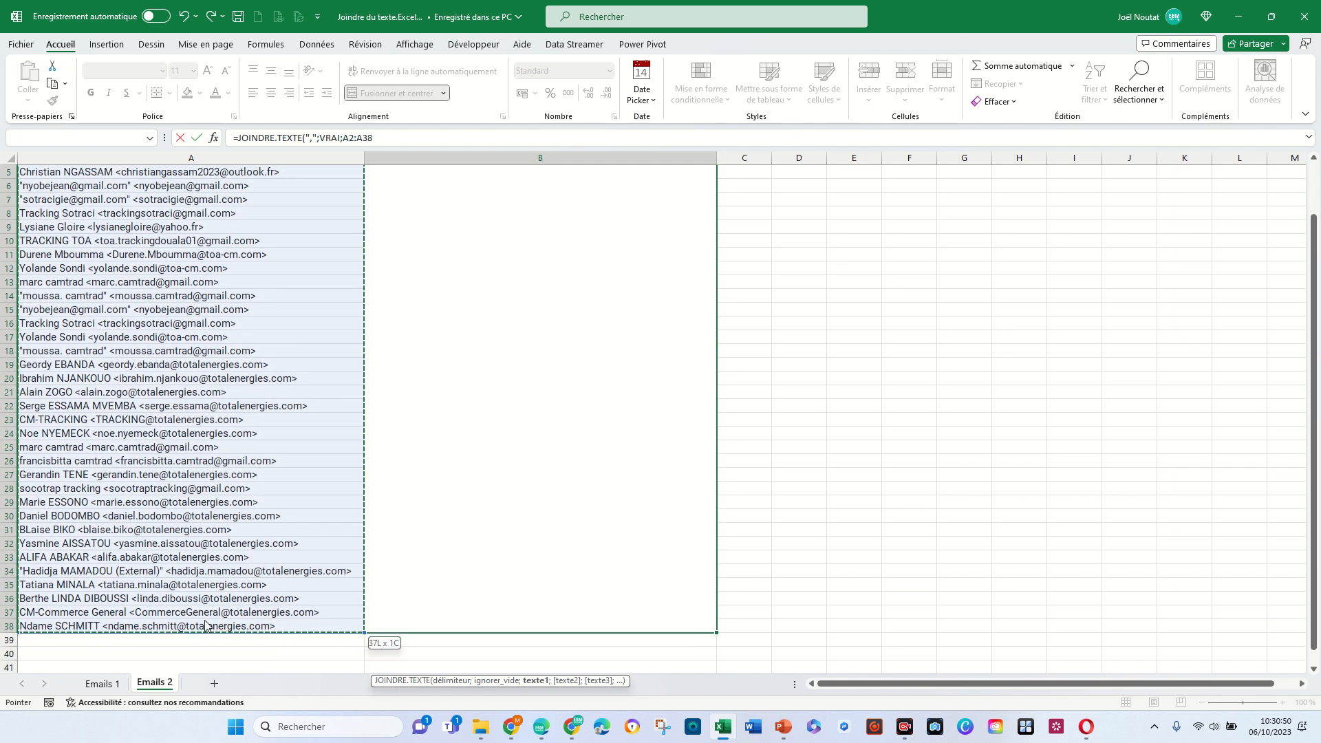
drag(234, 585, 234, 586)
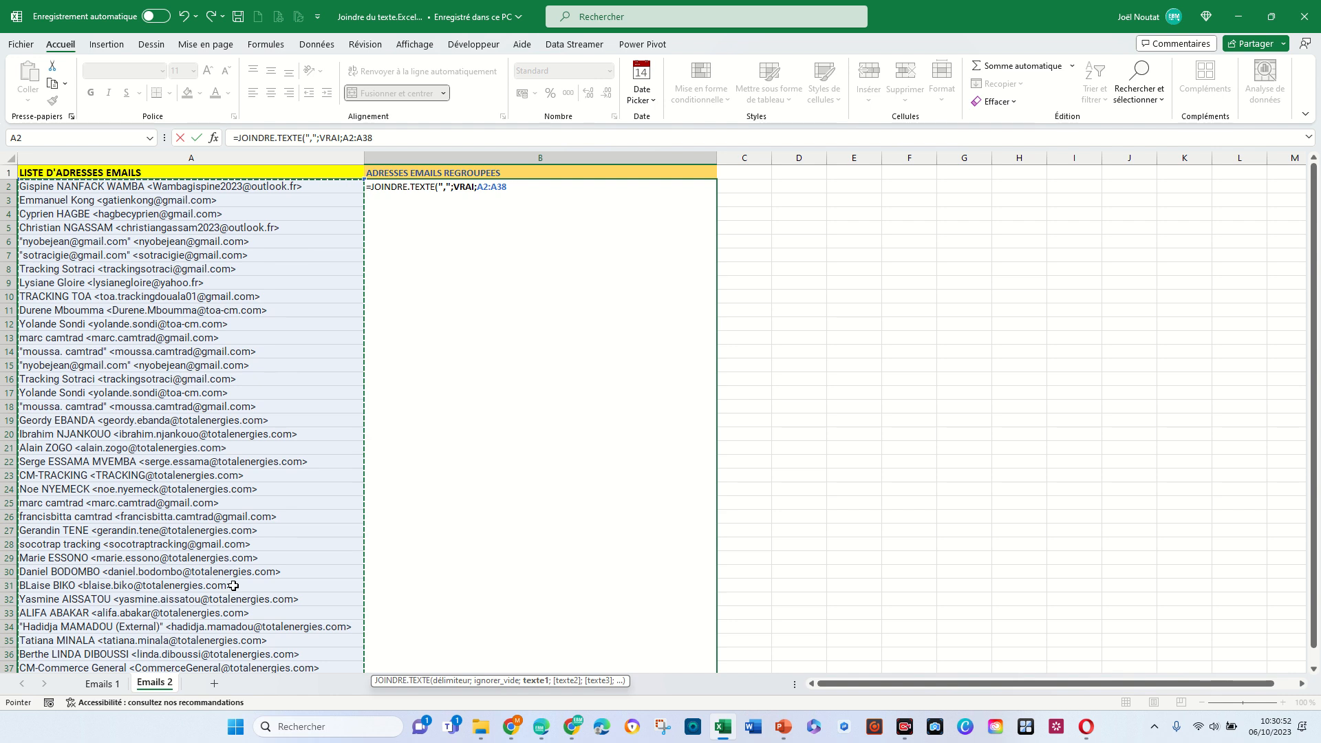
click(181, 187)
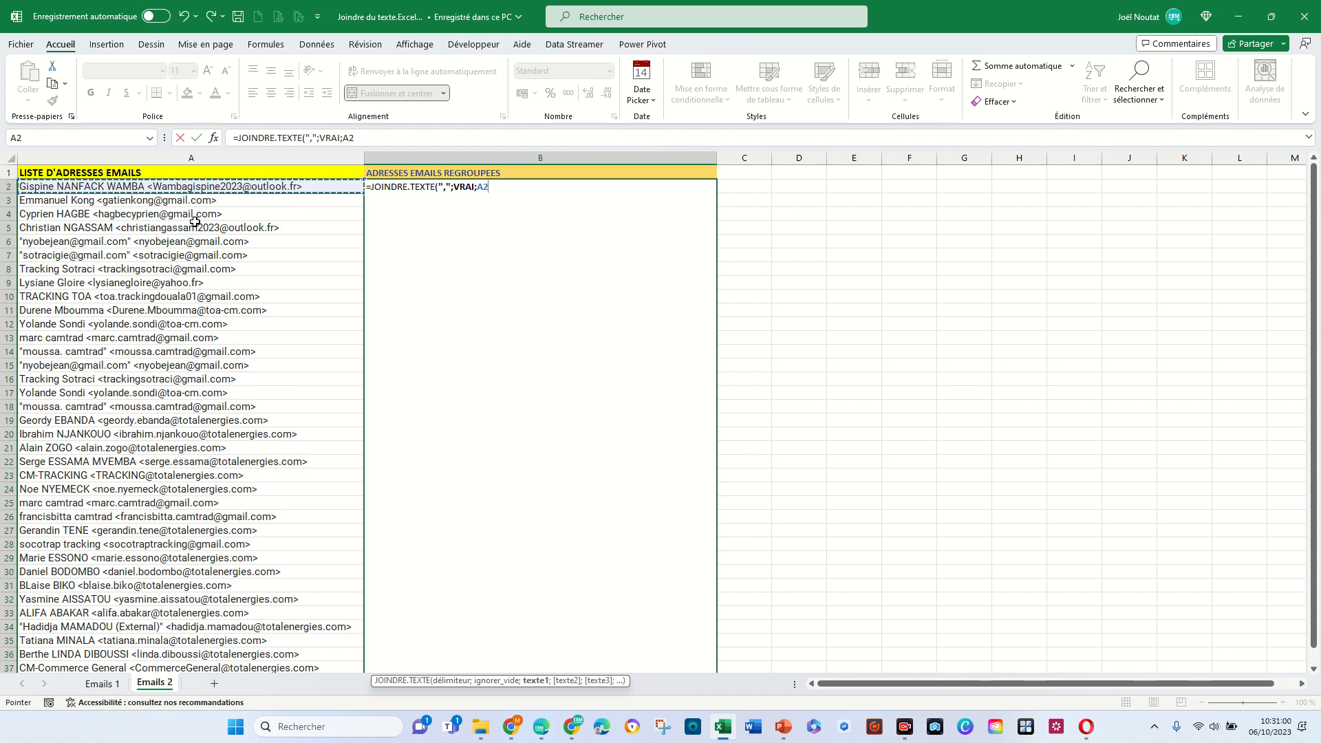
key(ctrl+shift+Down)
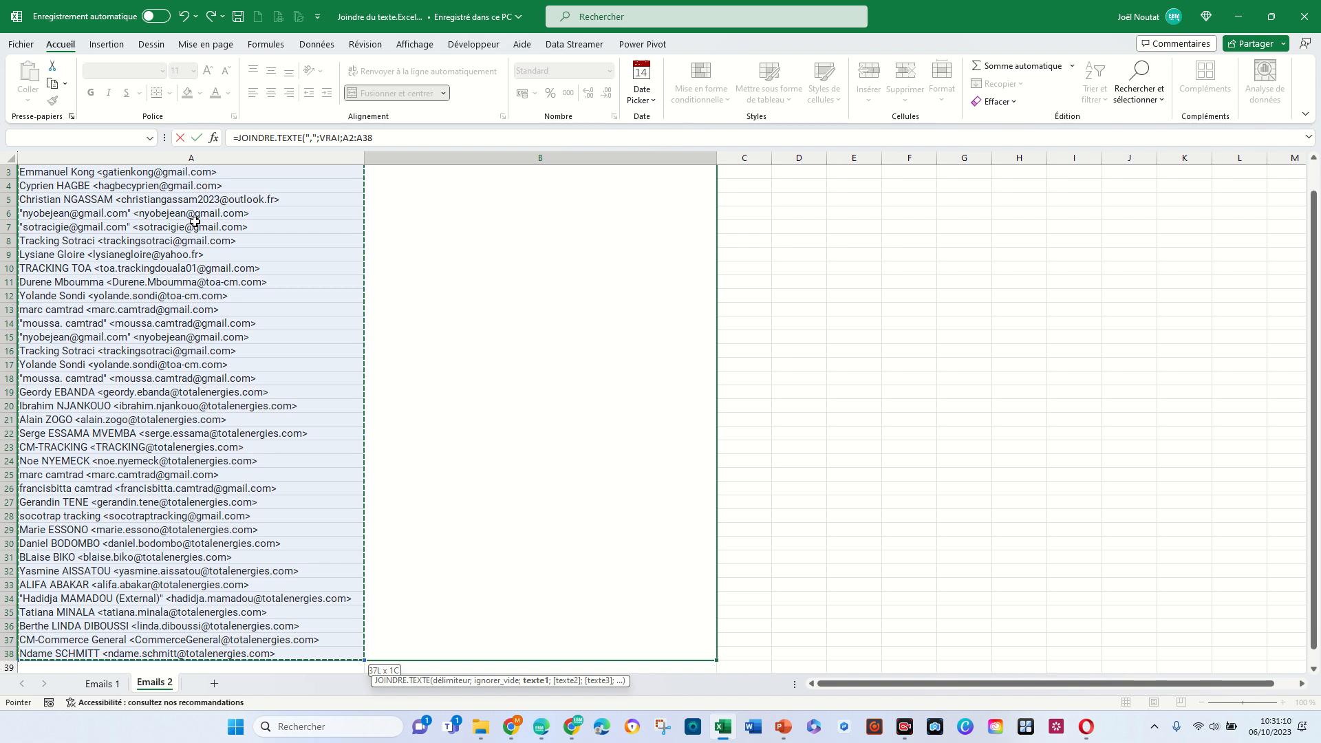
text())
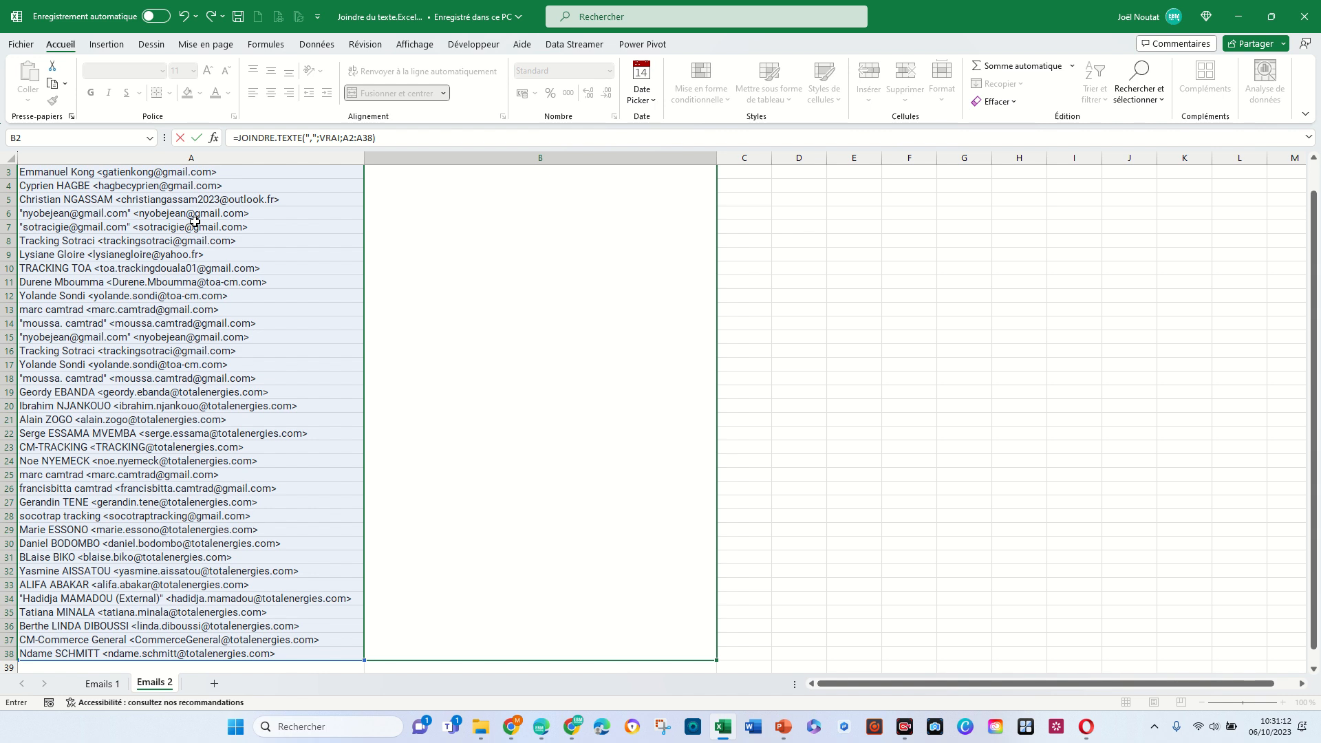
key(Return)
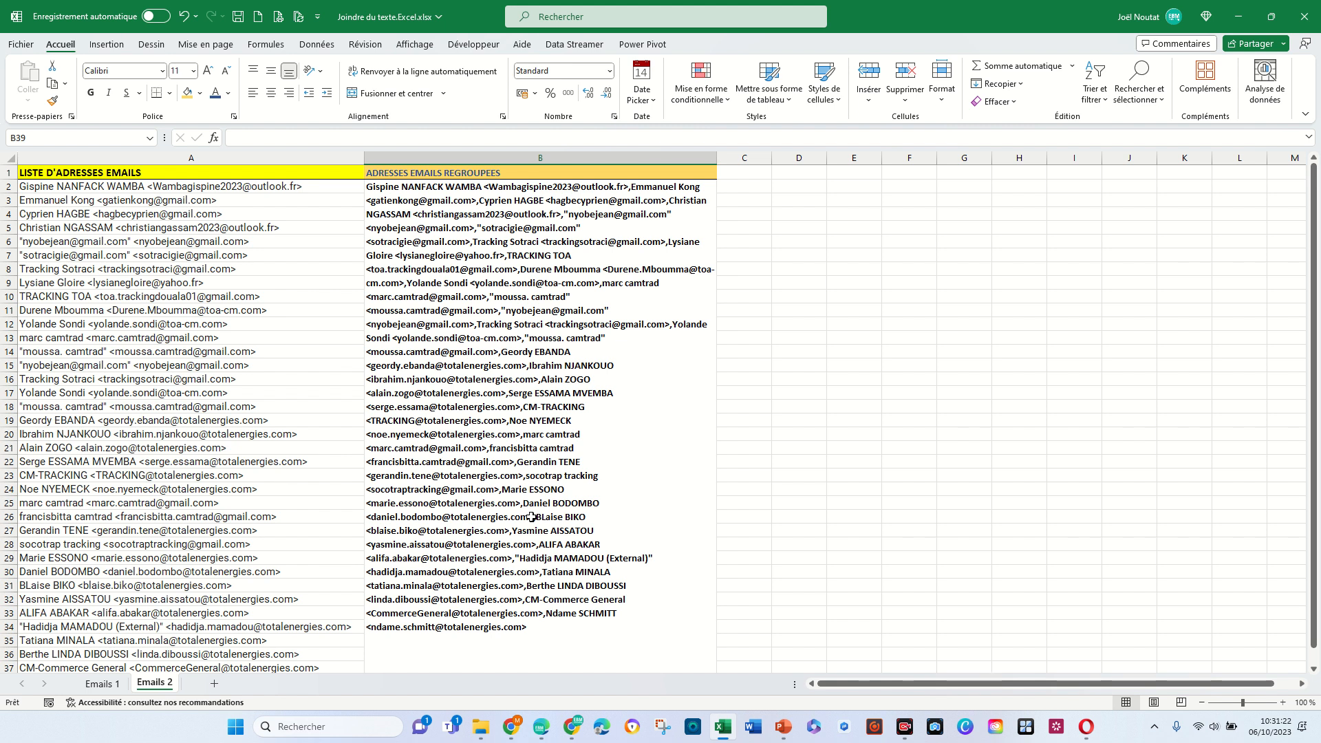
click(535, 406)
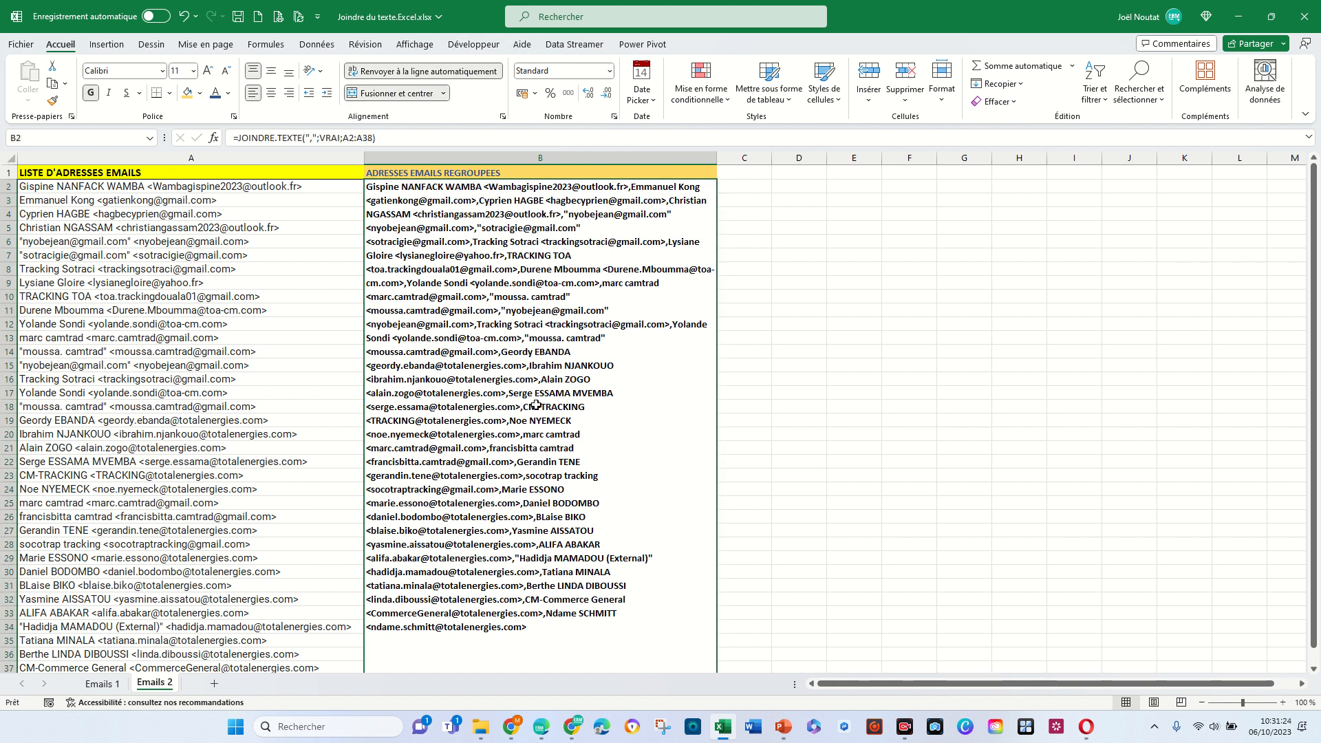
- Copy the merged result cell B2, paste it into the recipients field of the new Gmail message, and check the list to its end
key(ctrl+c)
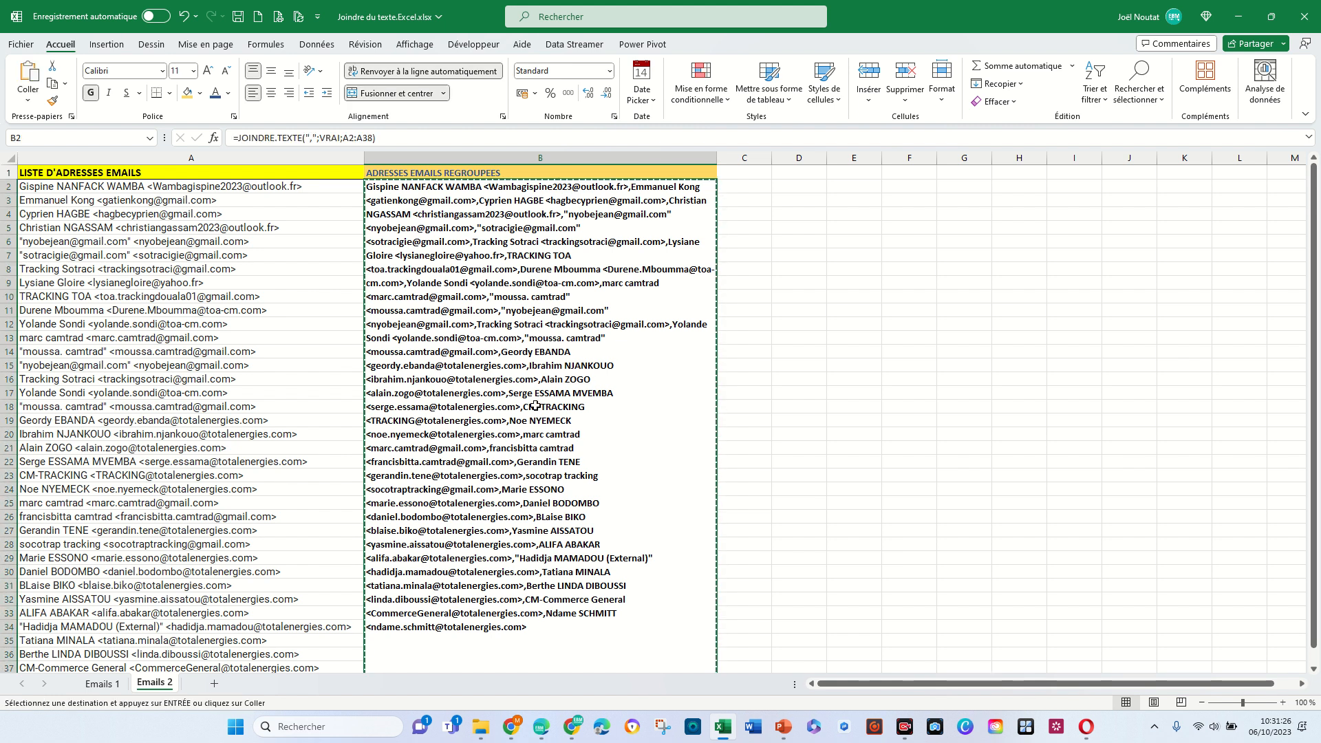
key(alt+Tab)
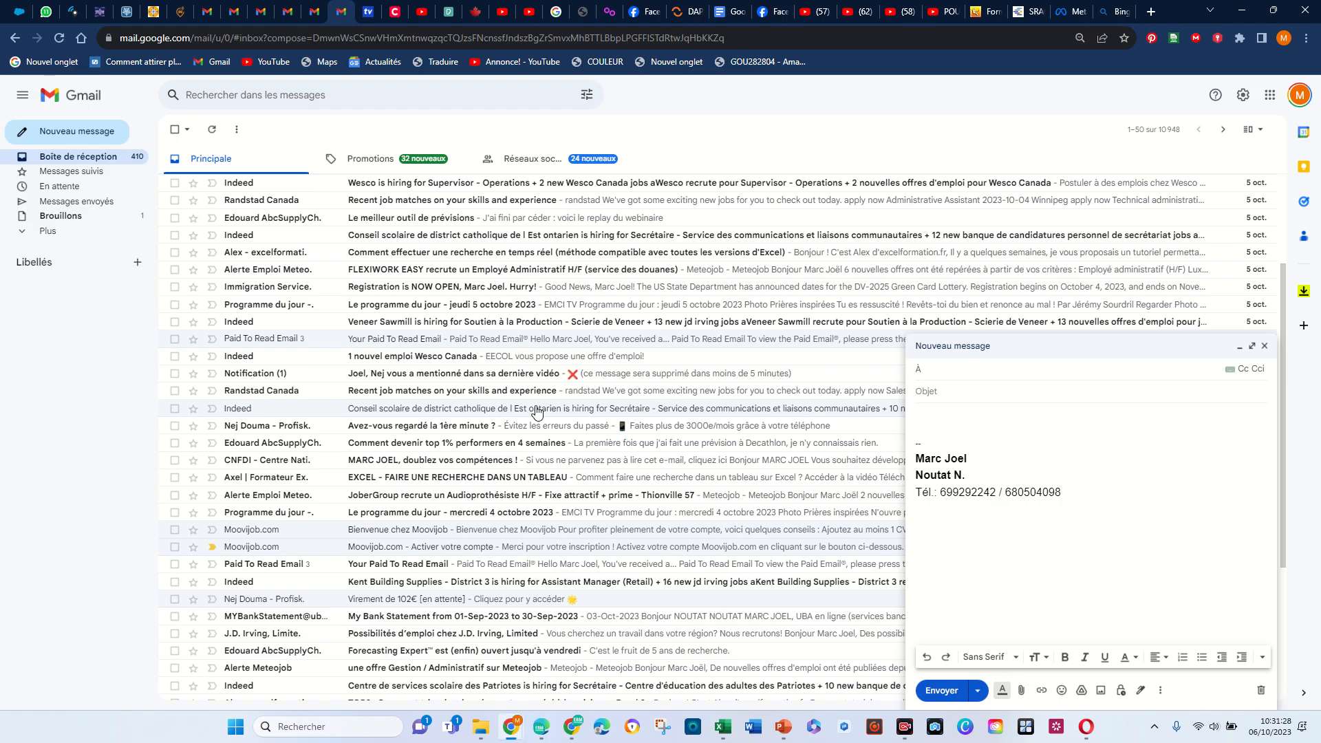
key(ctrl+v)
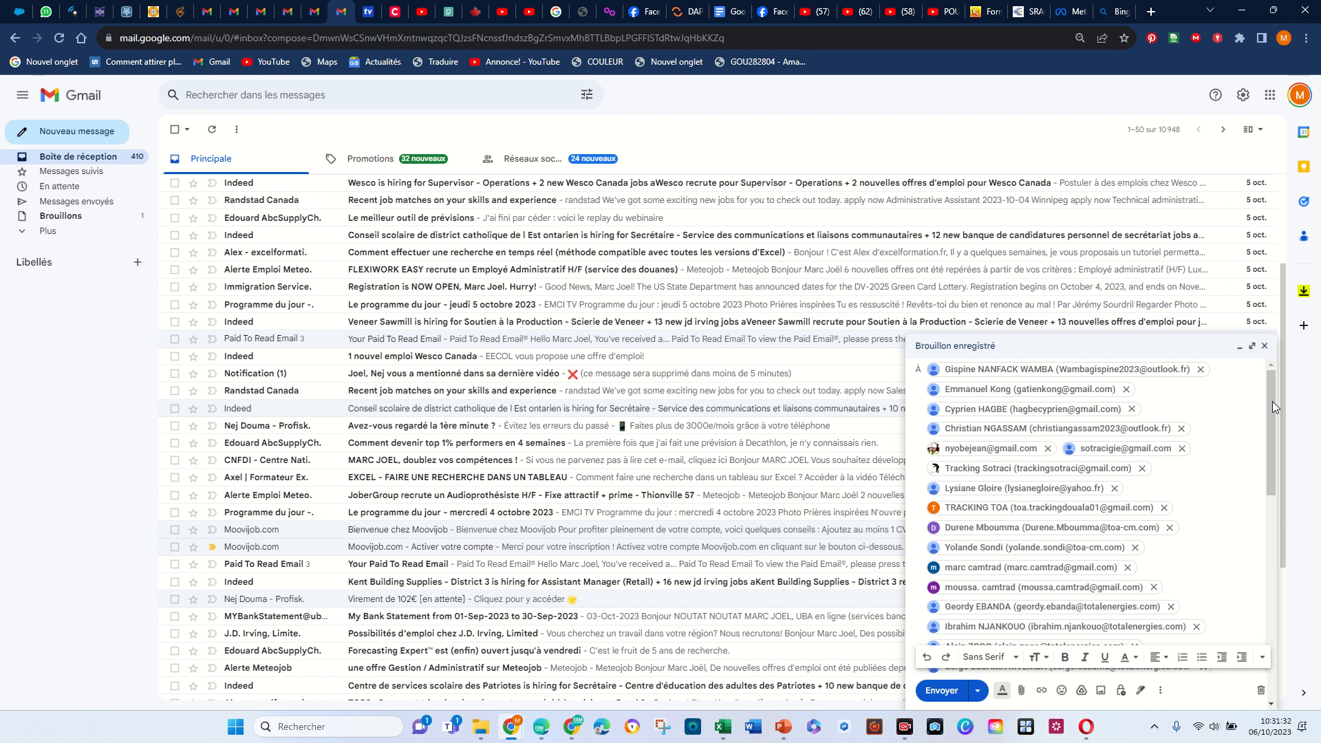
drag(1272, 402, 1265, 549)
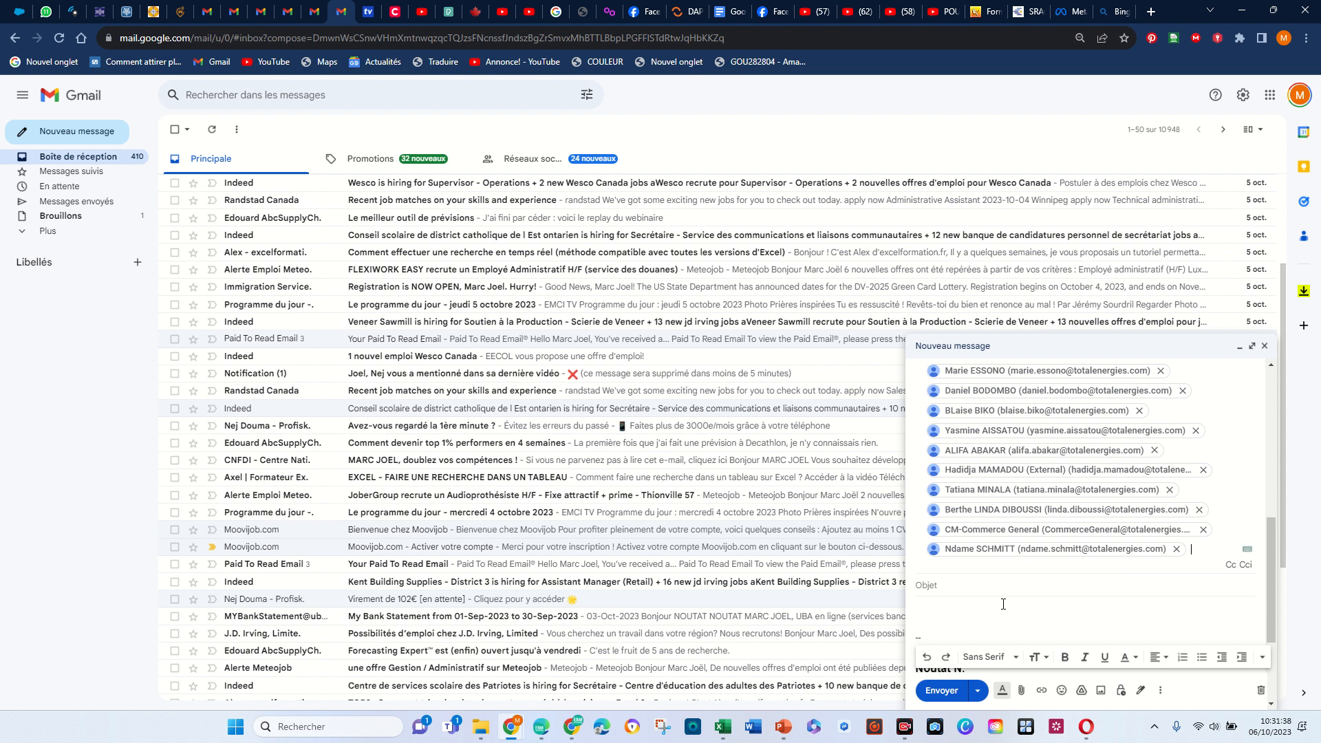
- Switch back to Excel and re-enter the comma between the quotes as the delimiter of the JOINDRE.TEXTE formula in B2
key(alt+Tab)
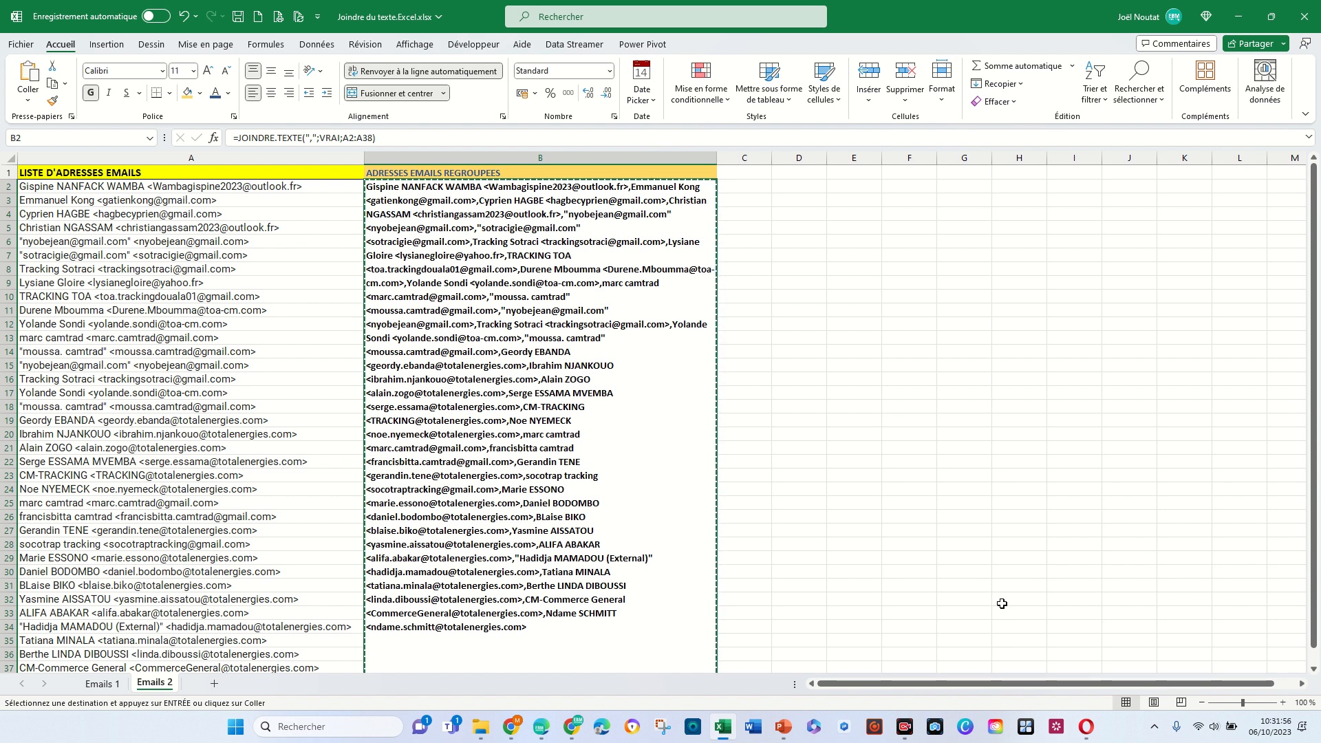
click(313, 139)
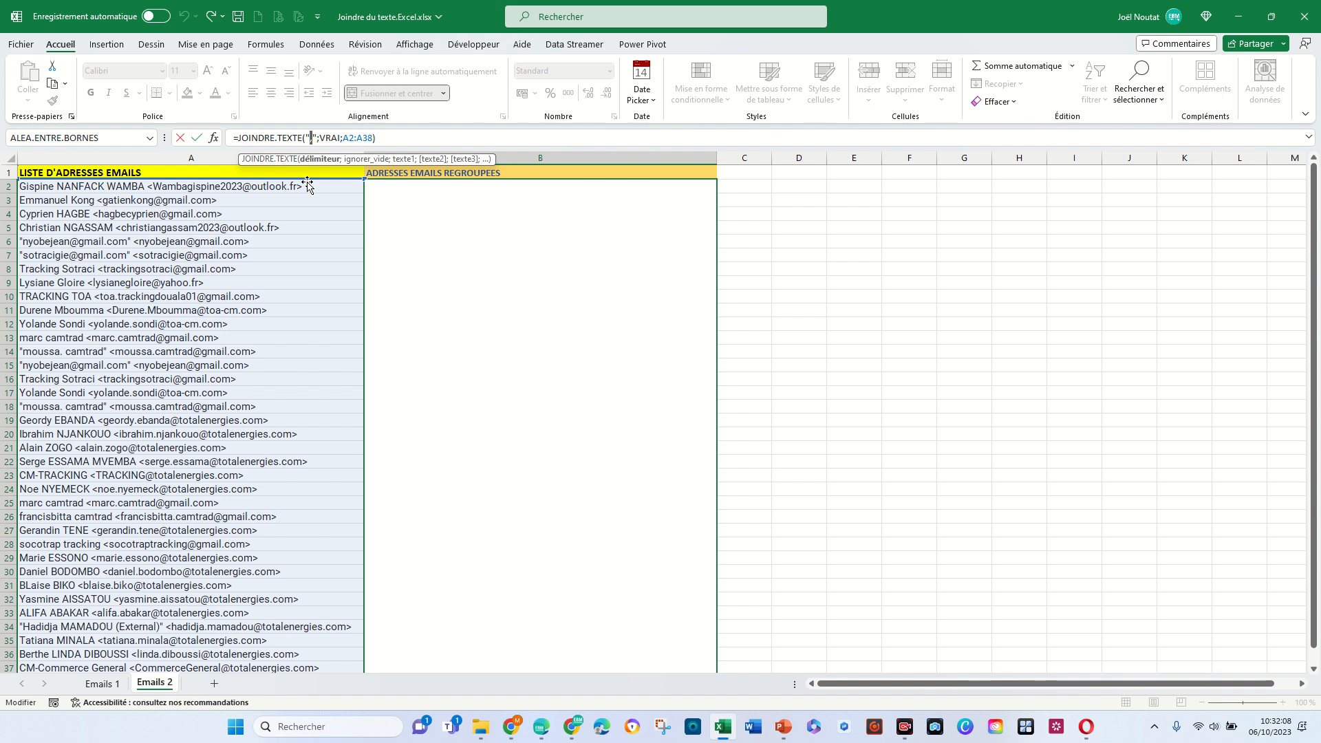
text(,)
click(401, 136)
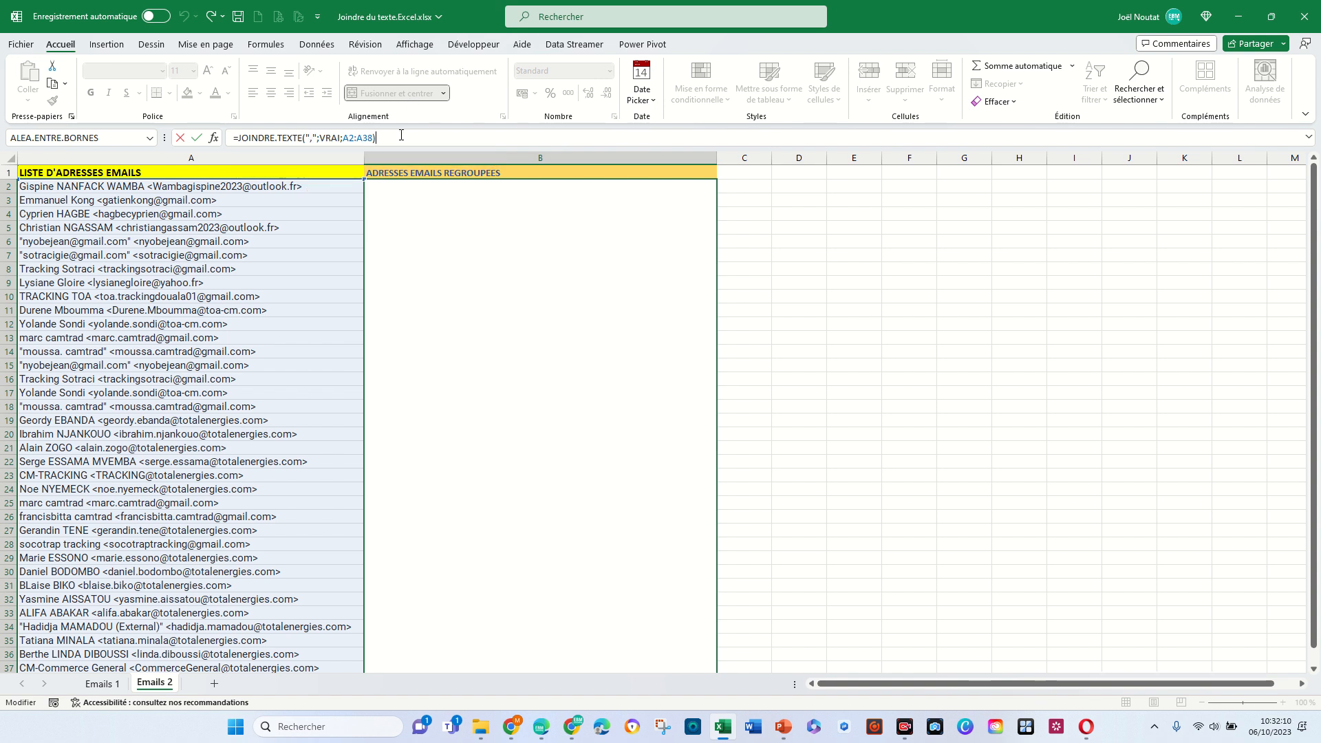
key(Return)
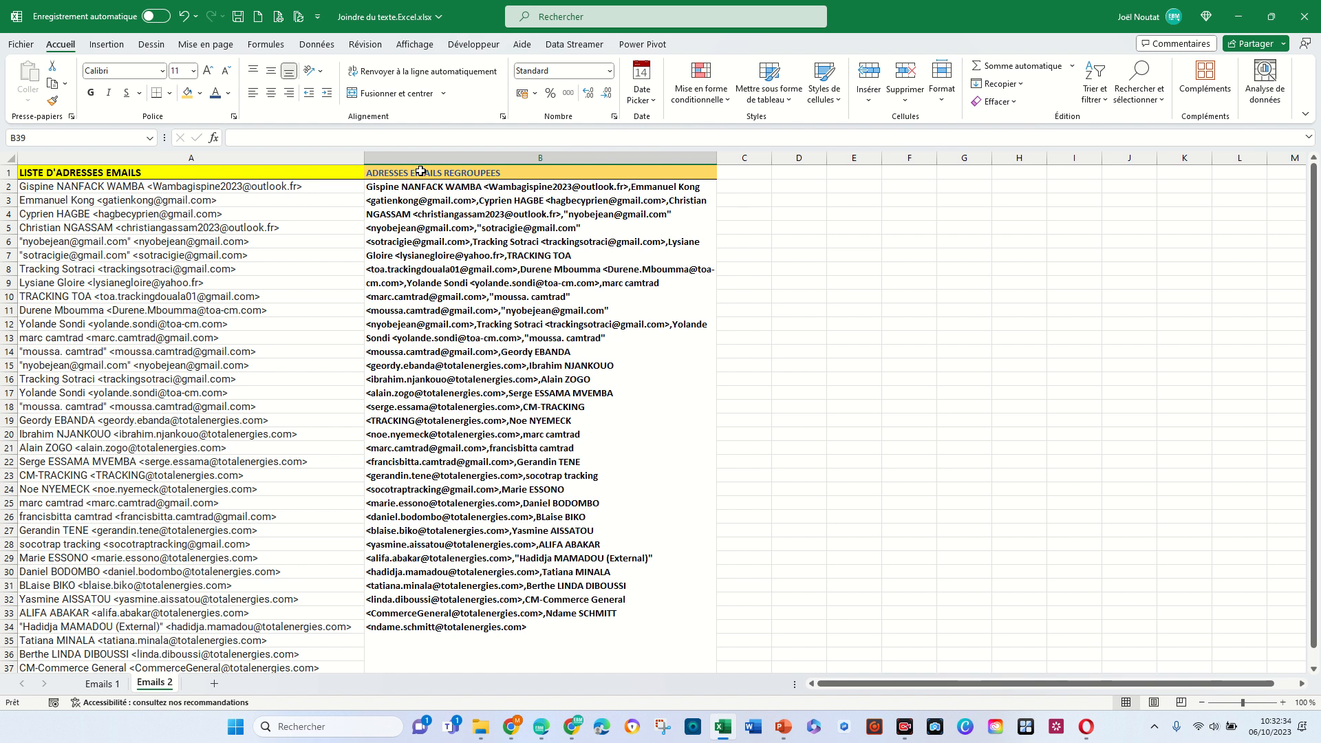
mouse_move(600, 14)
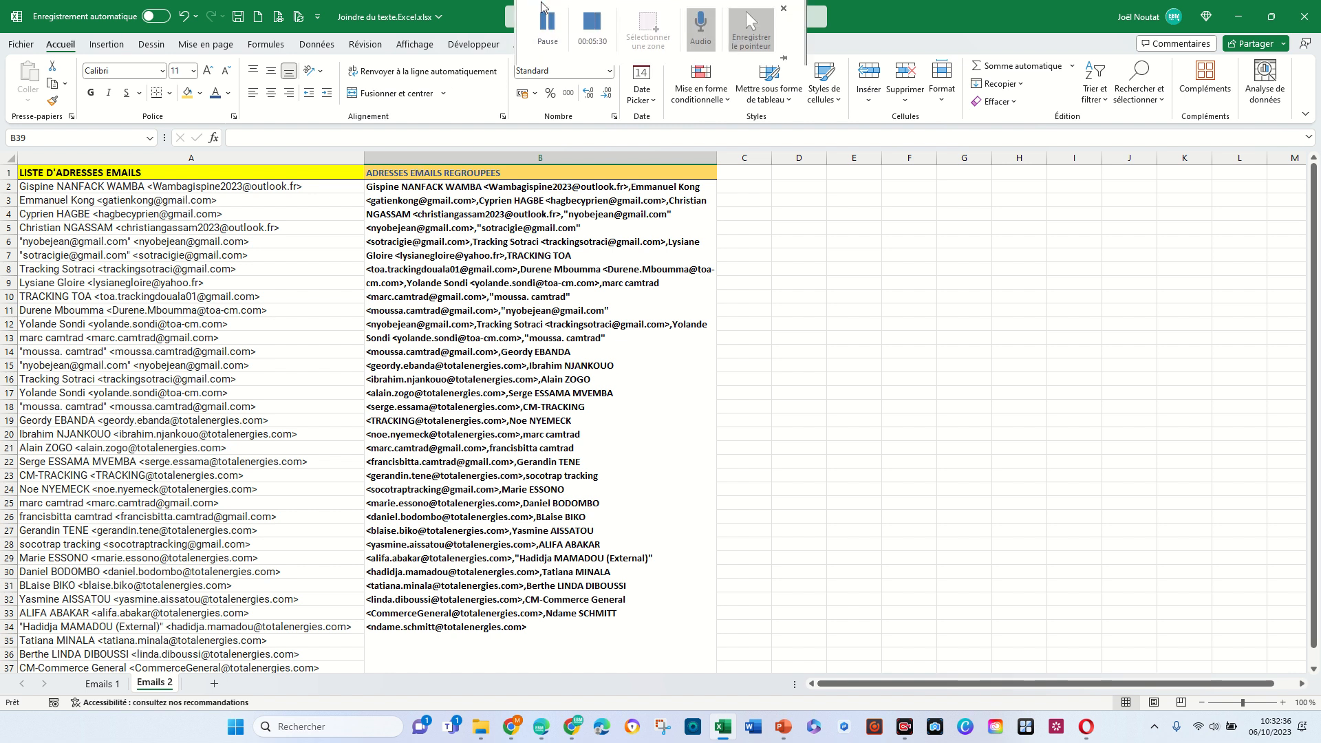